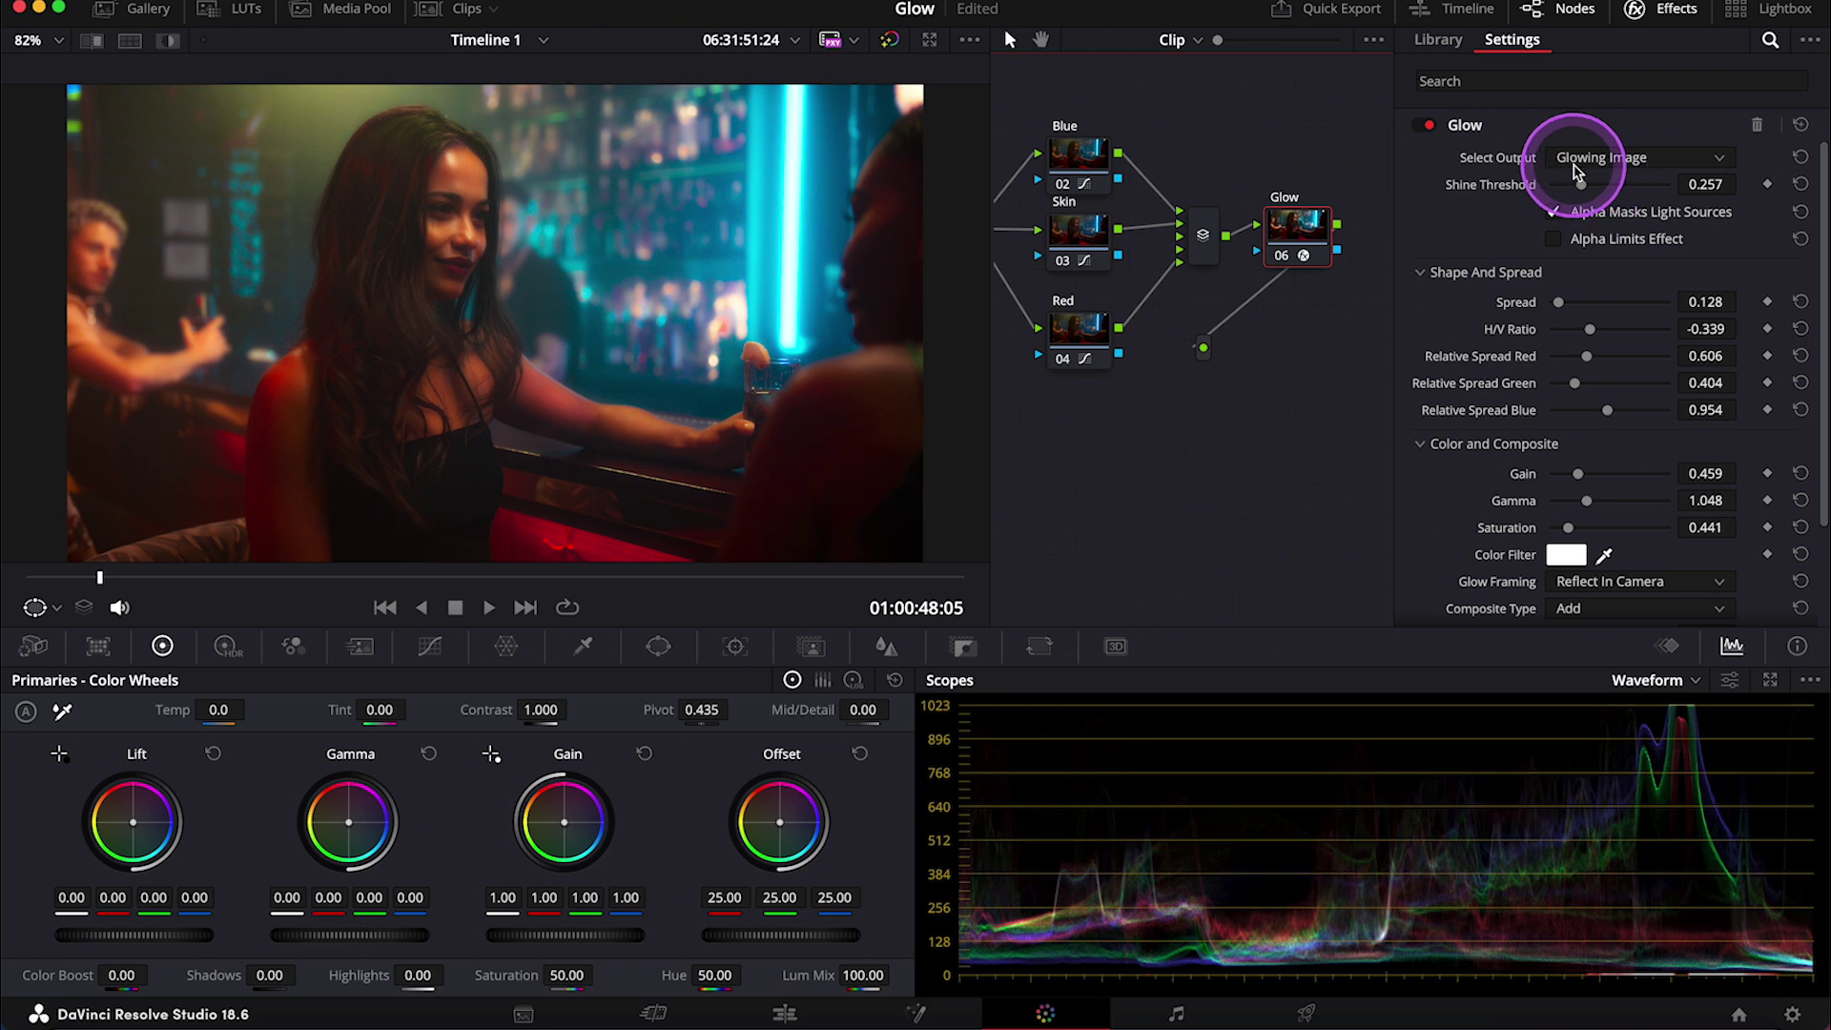
Step: Preview the glow's shine regions, then the glow alone, then return to the full glowing image
left_click(1640, 158)
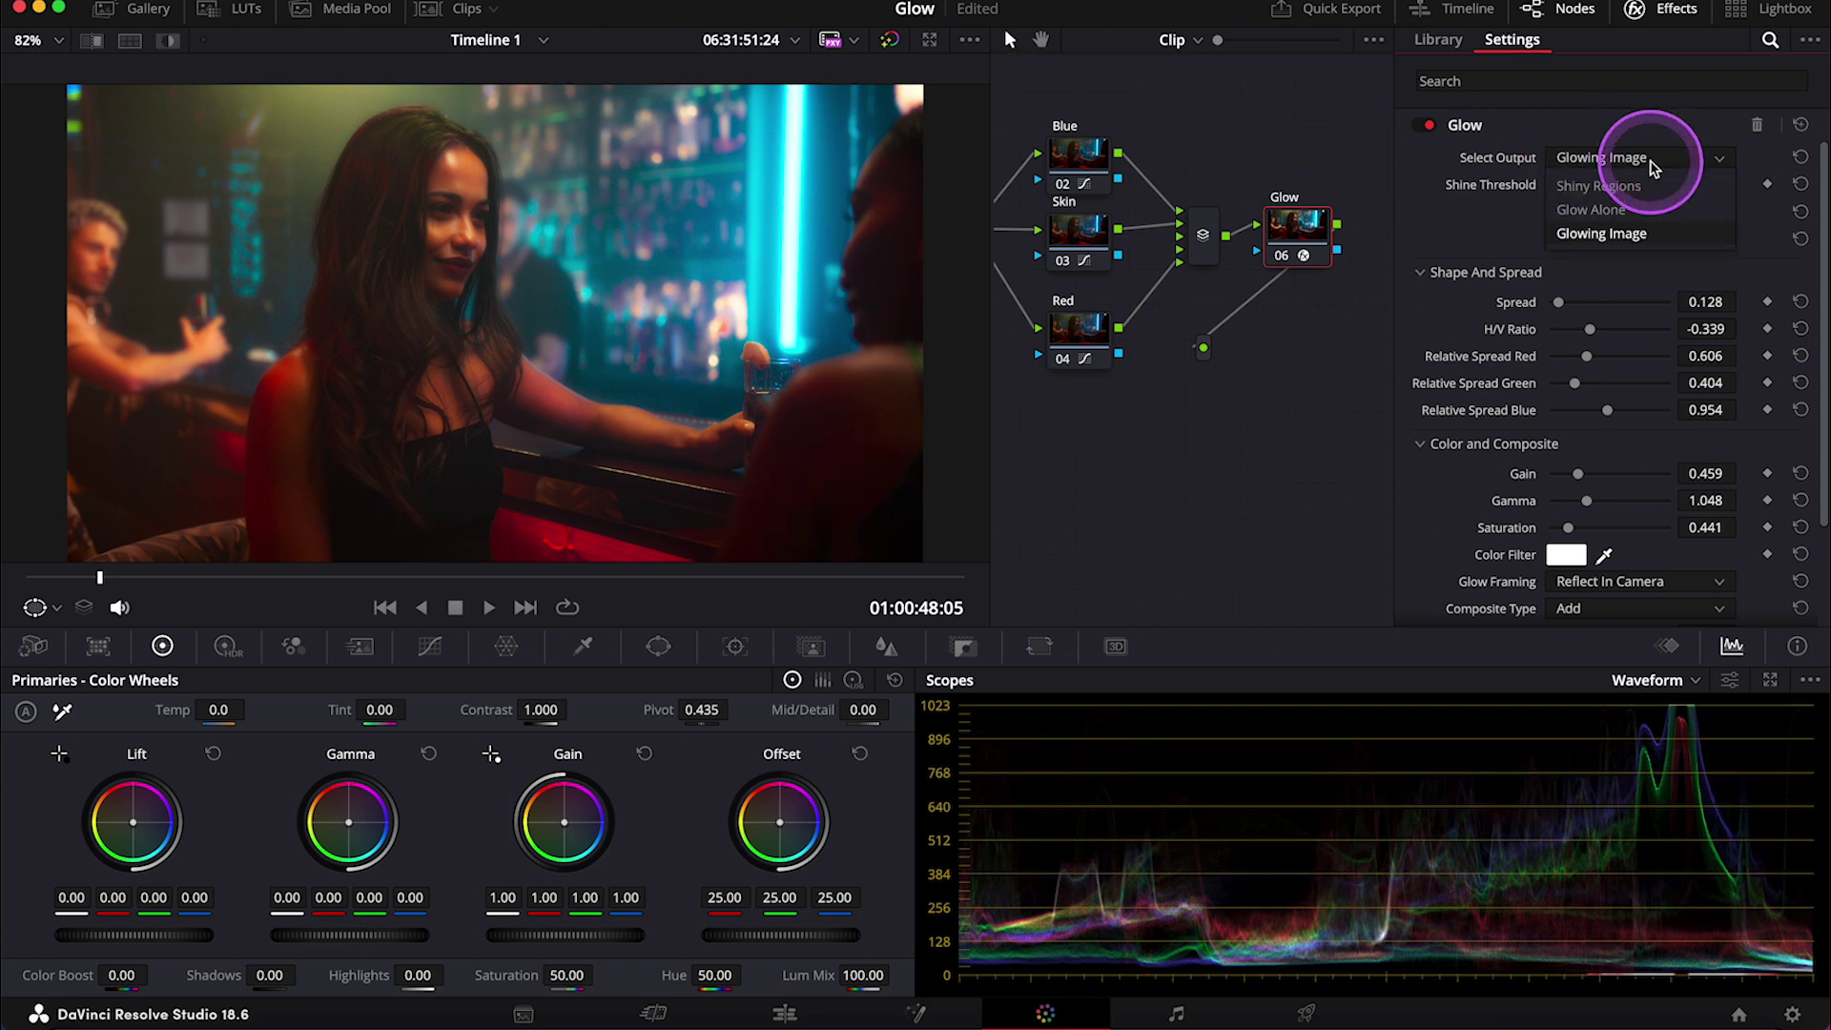
left_click(1632, 187)
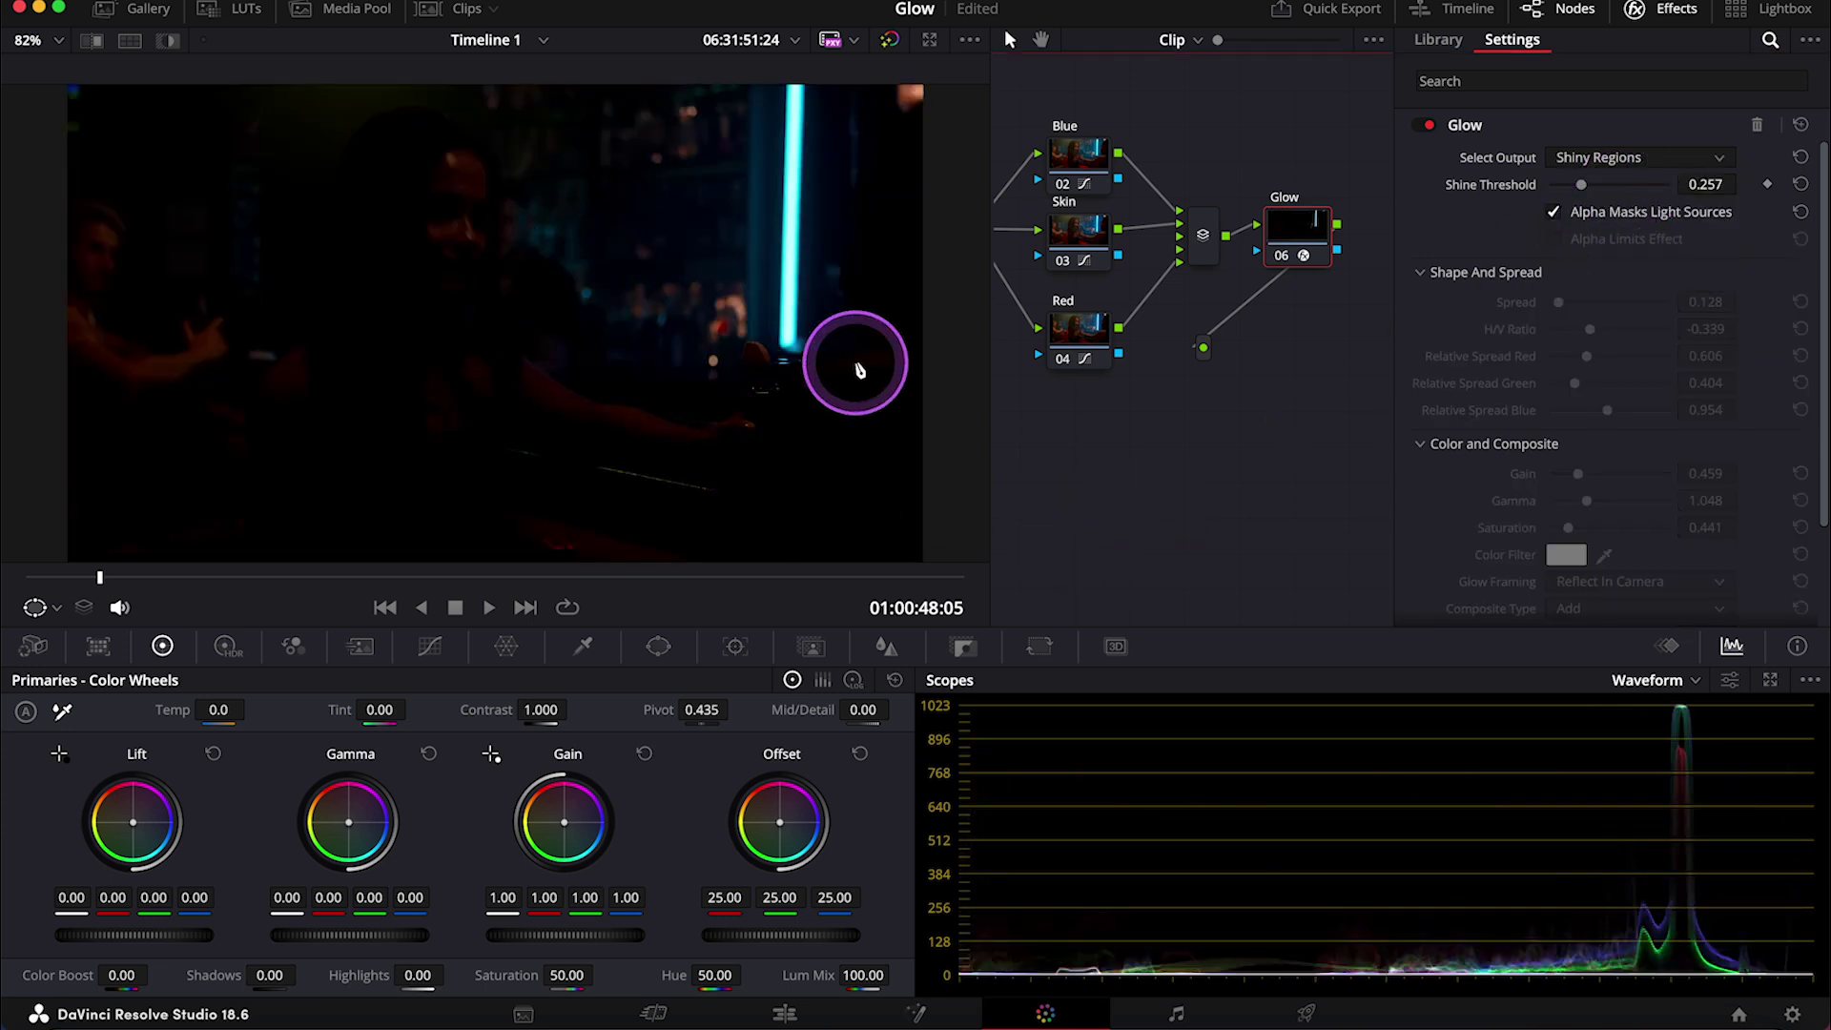
left_click(1621, 158)
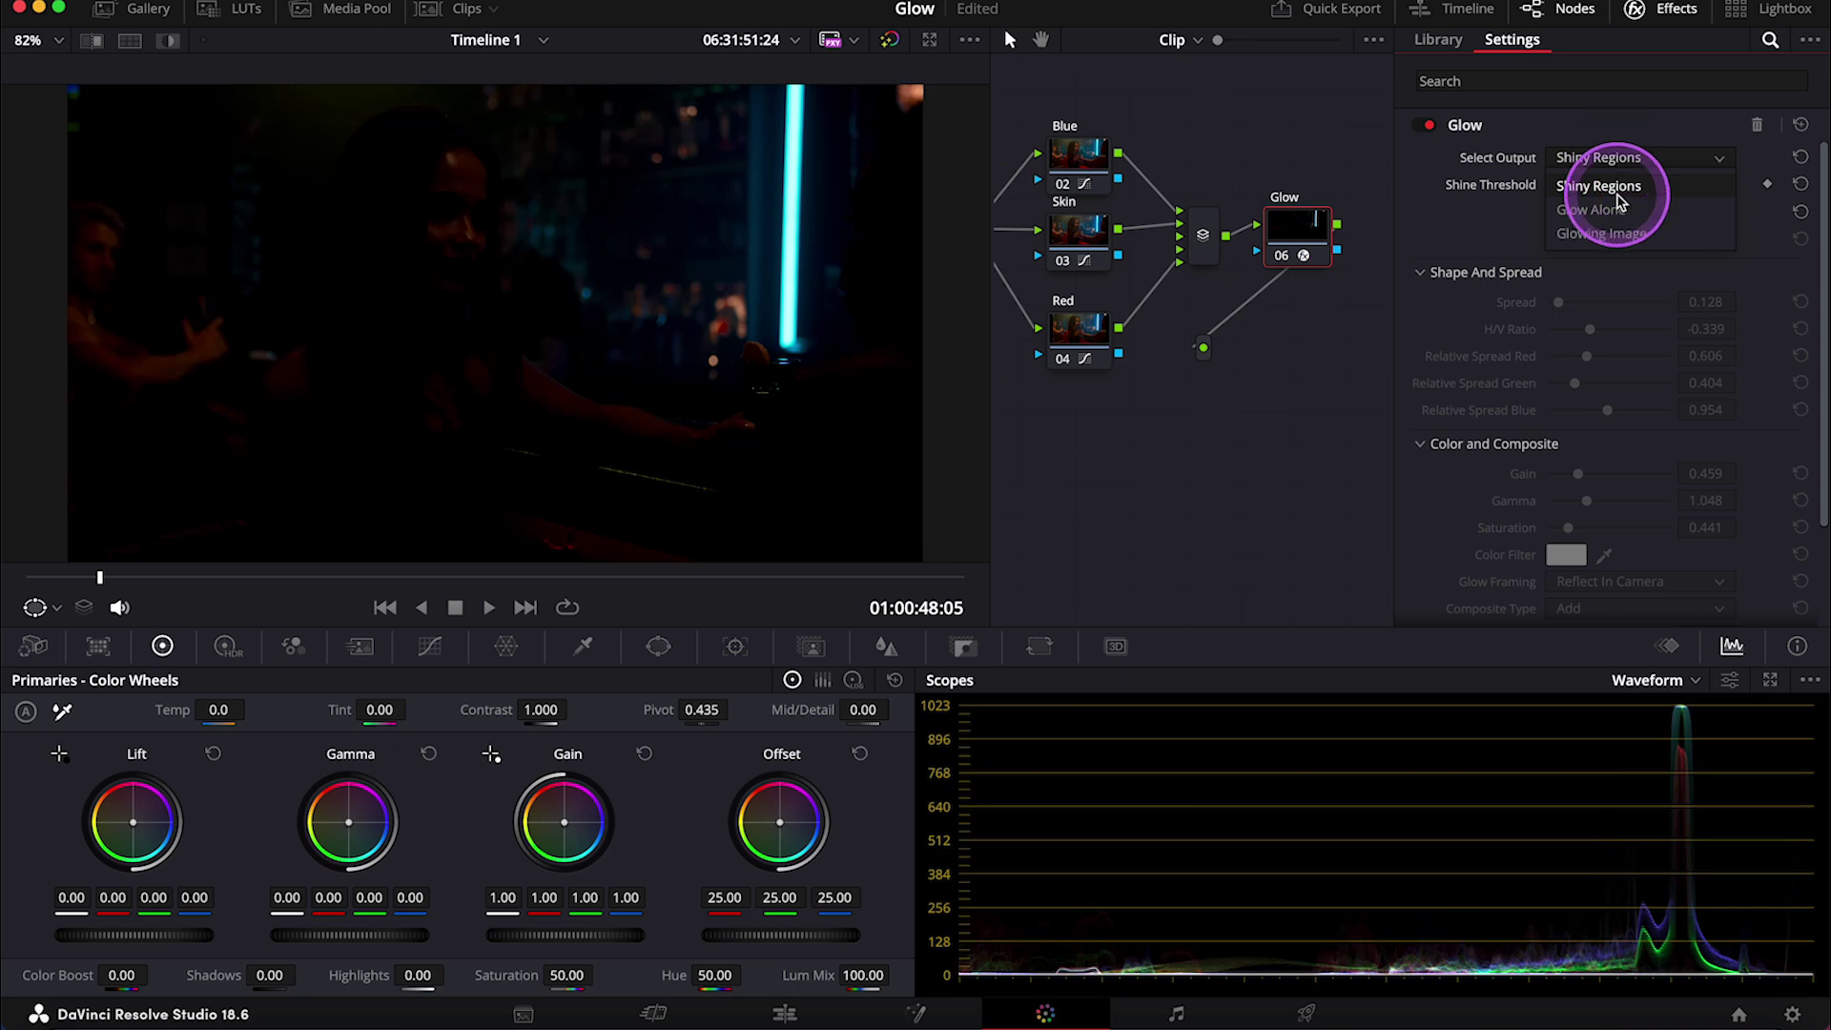
left_click(1621, 211)
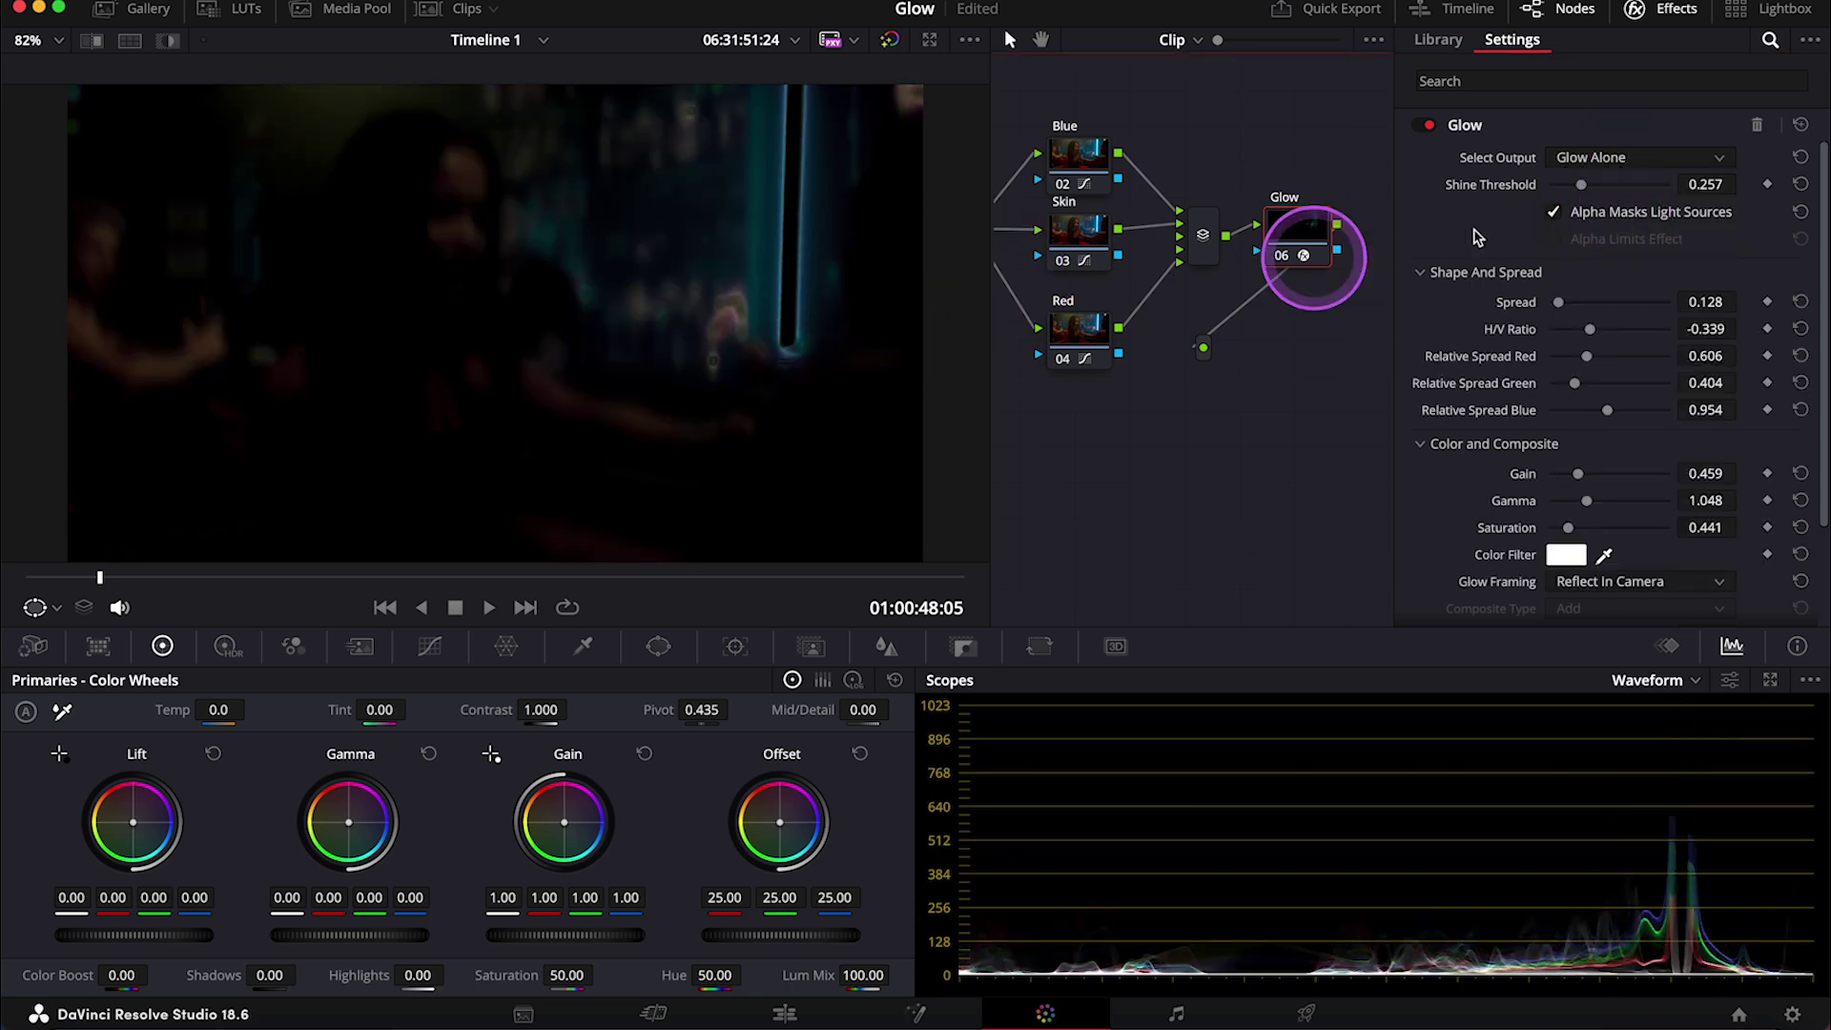
left_click(1604, 168)
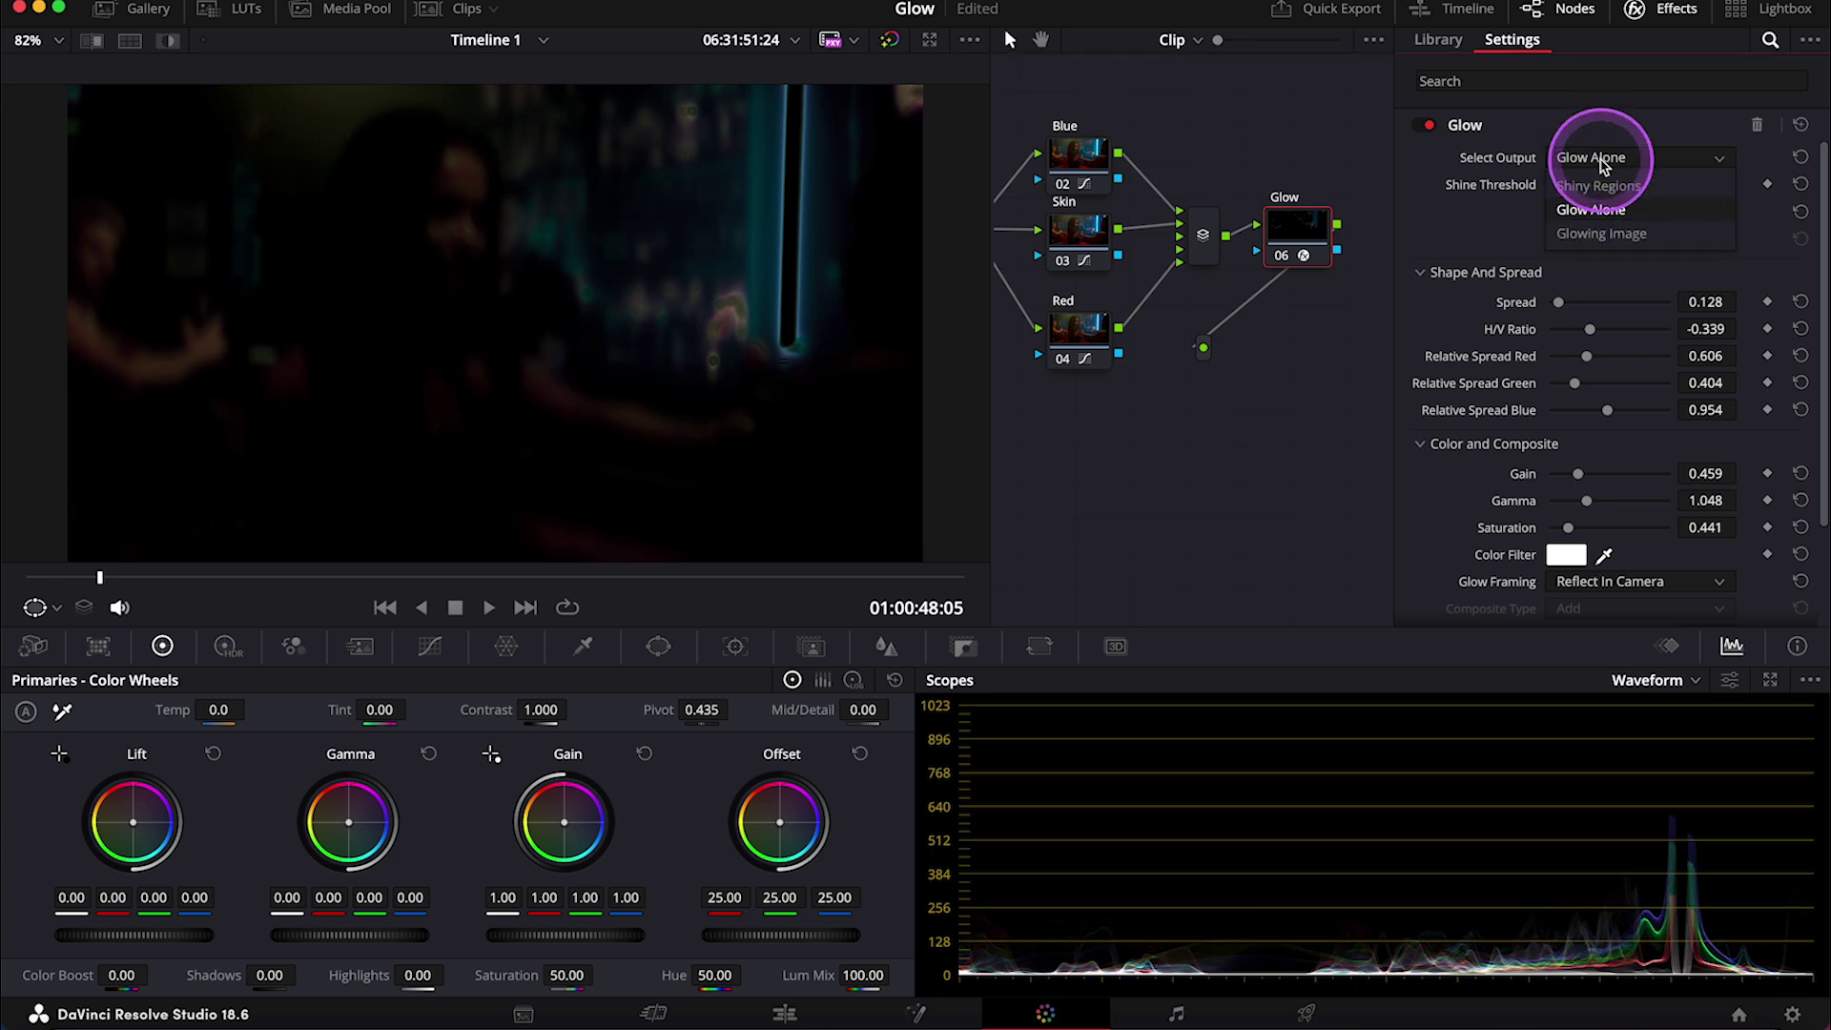
left_click(1610, 233)
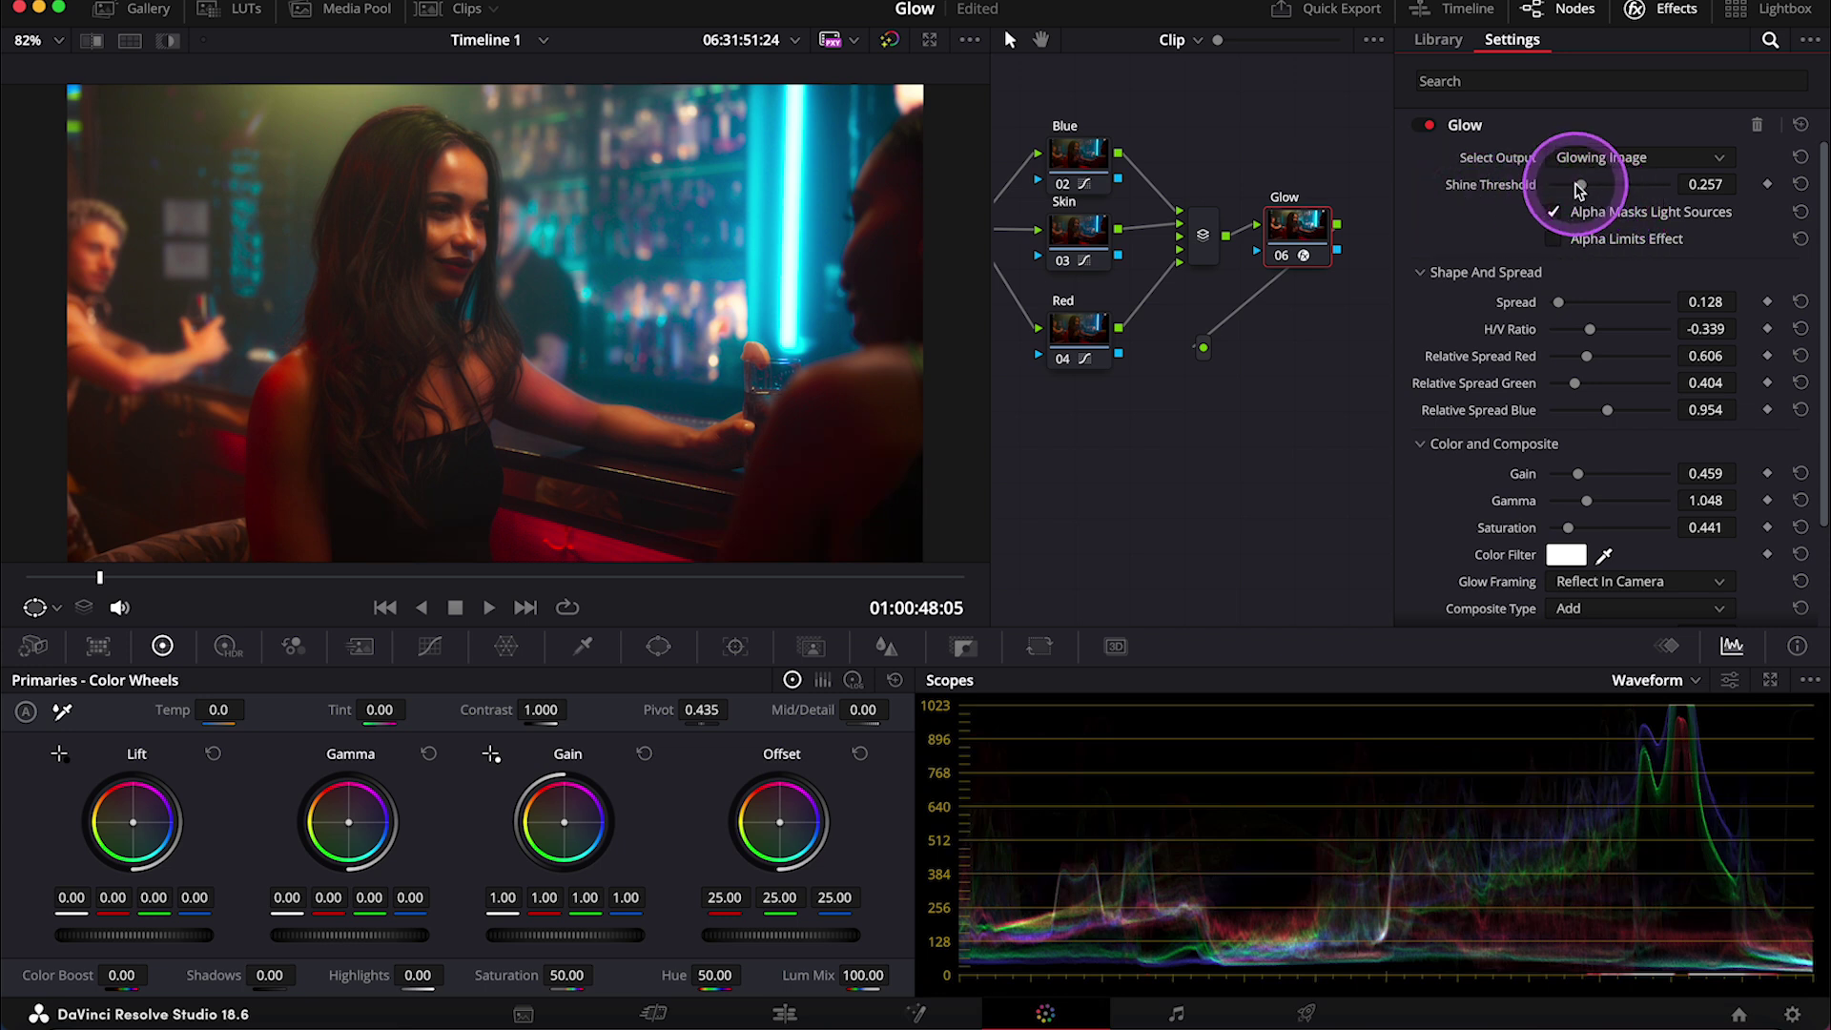
Step: Nudge the shine threshold, set Spread to 0.532 and H/V Ratio to -0.523
left_click_drag(1580, 186, 1569, 187)
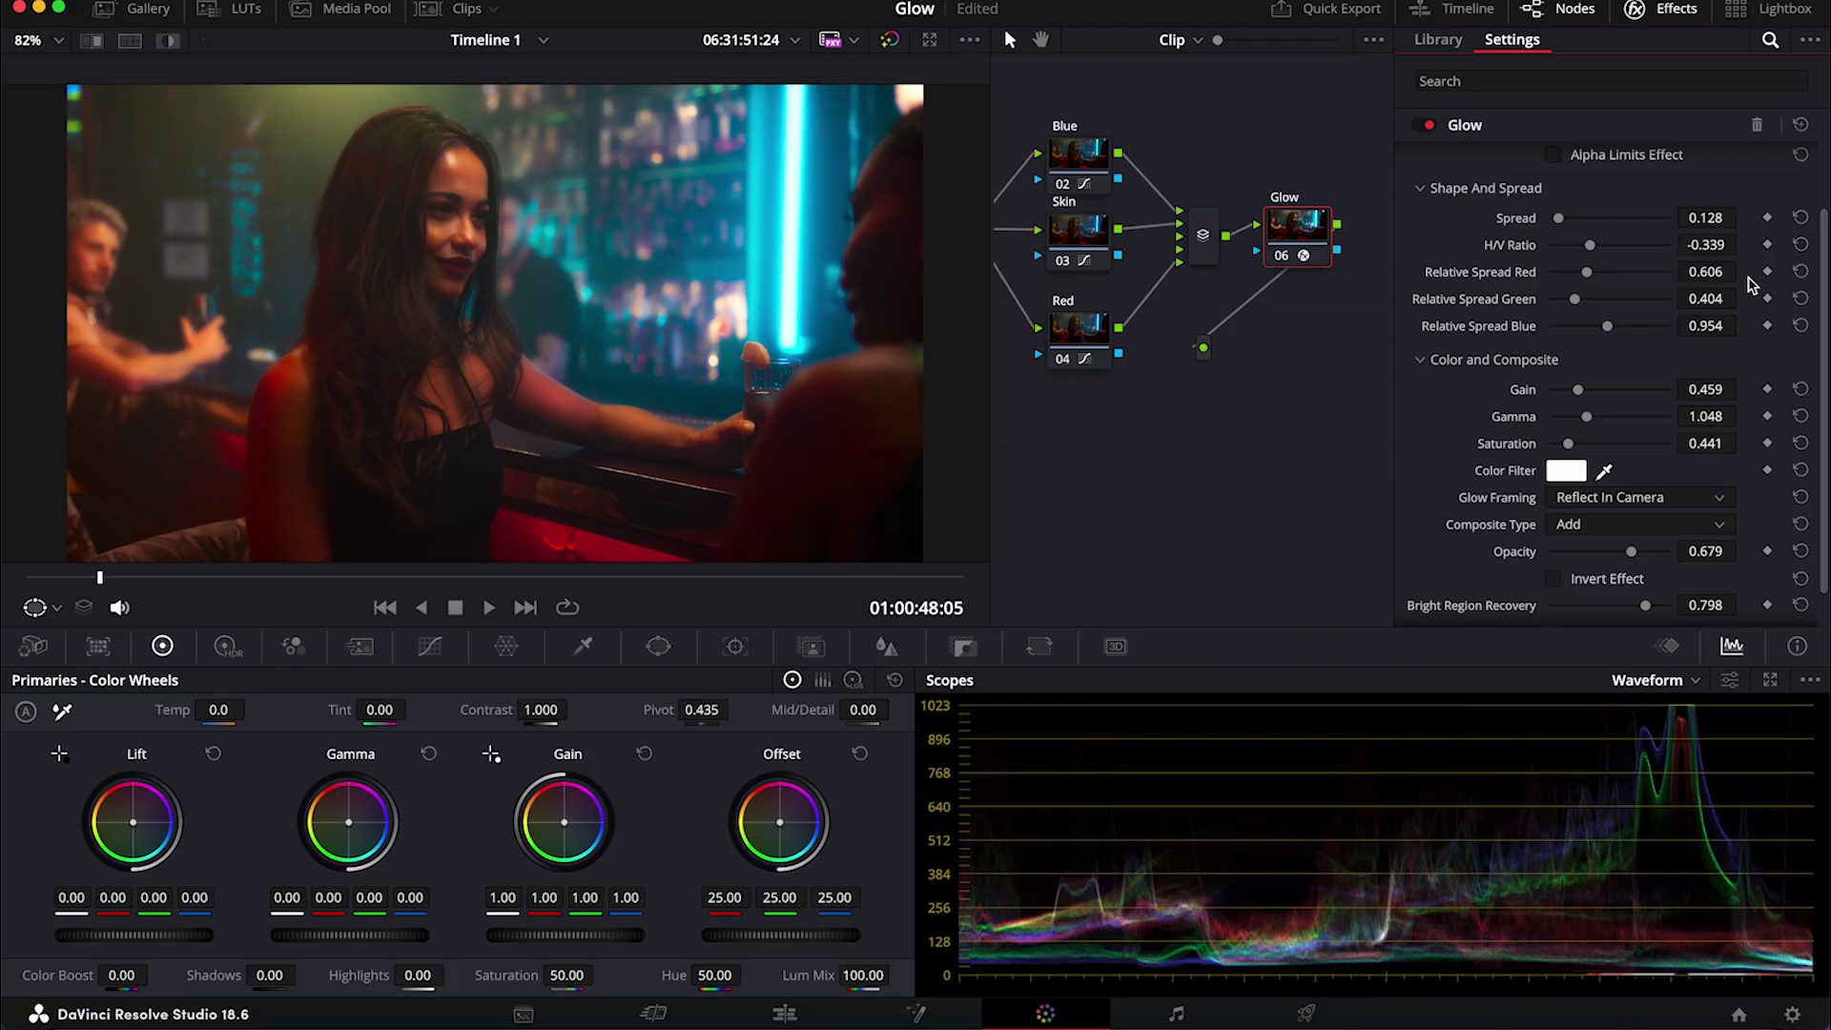
scroll(1751, 284, "down", 1)
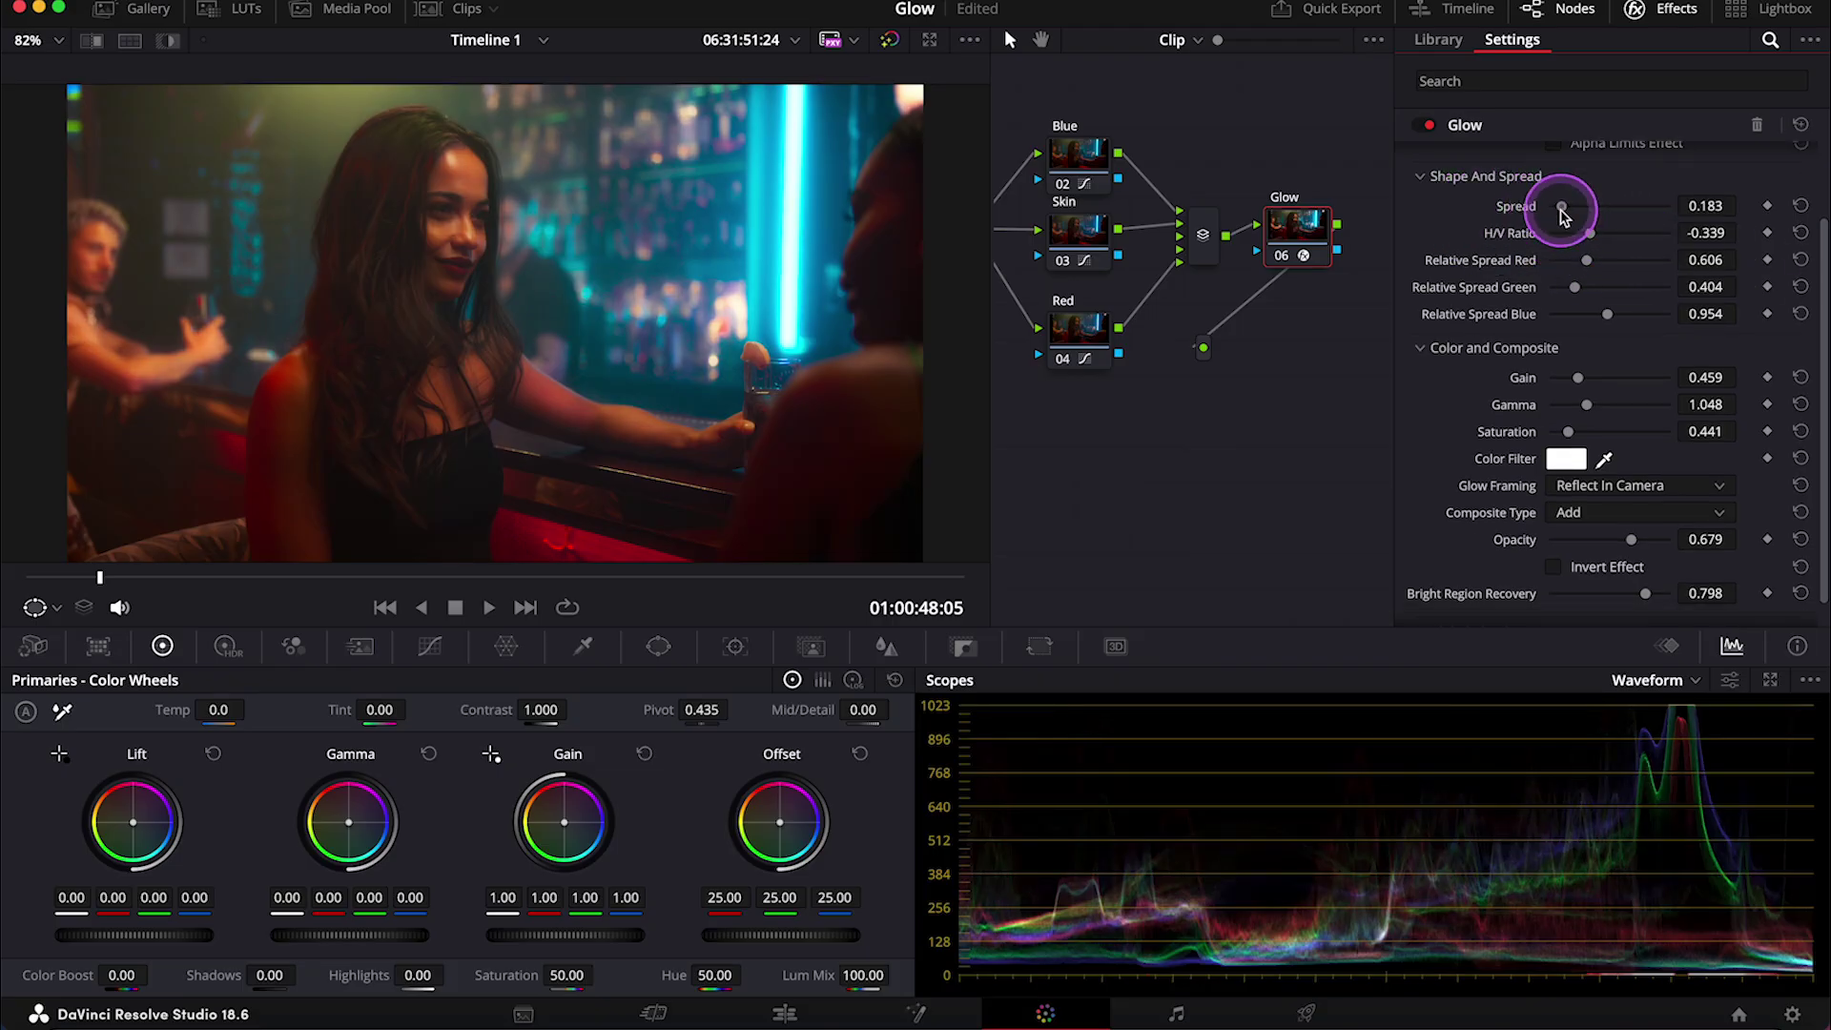
left_click_drag(1560, 209, 1665, 232)
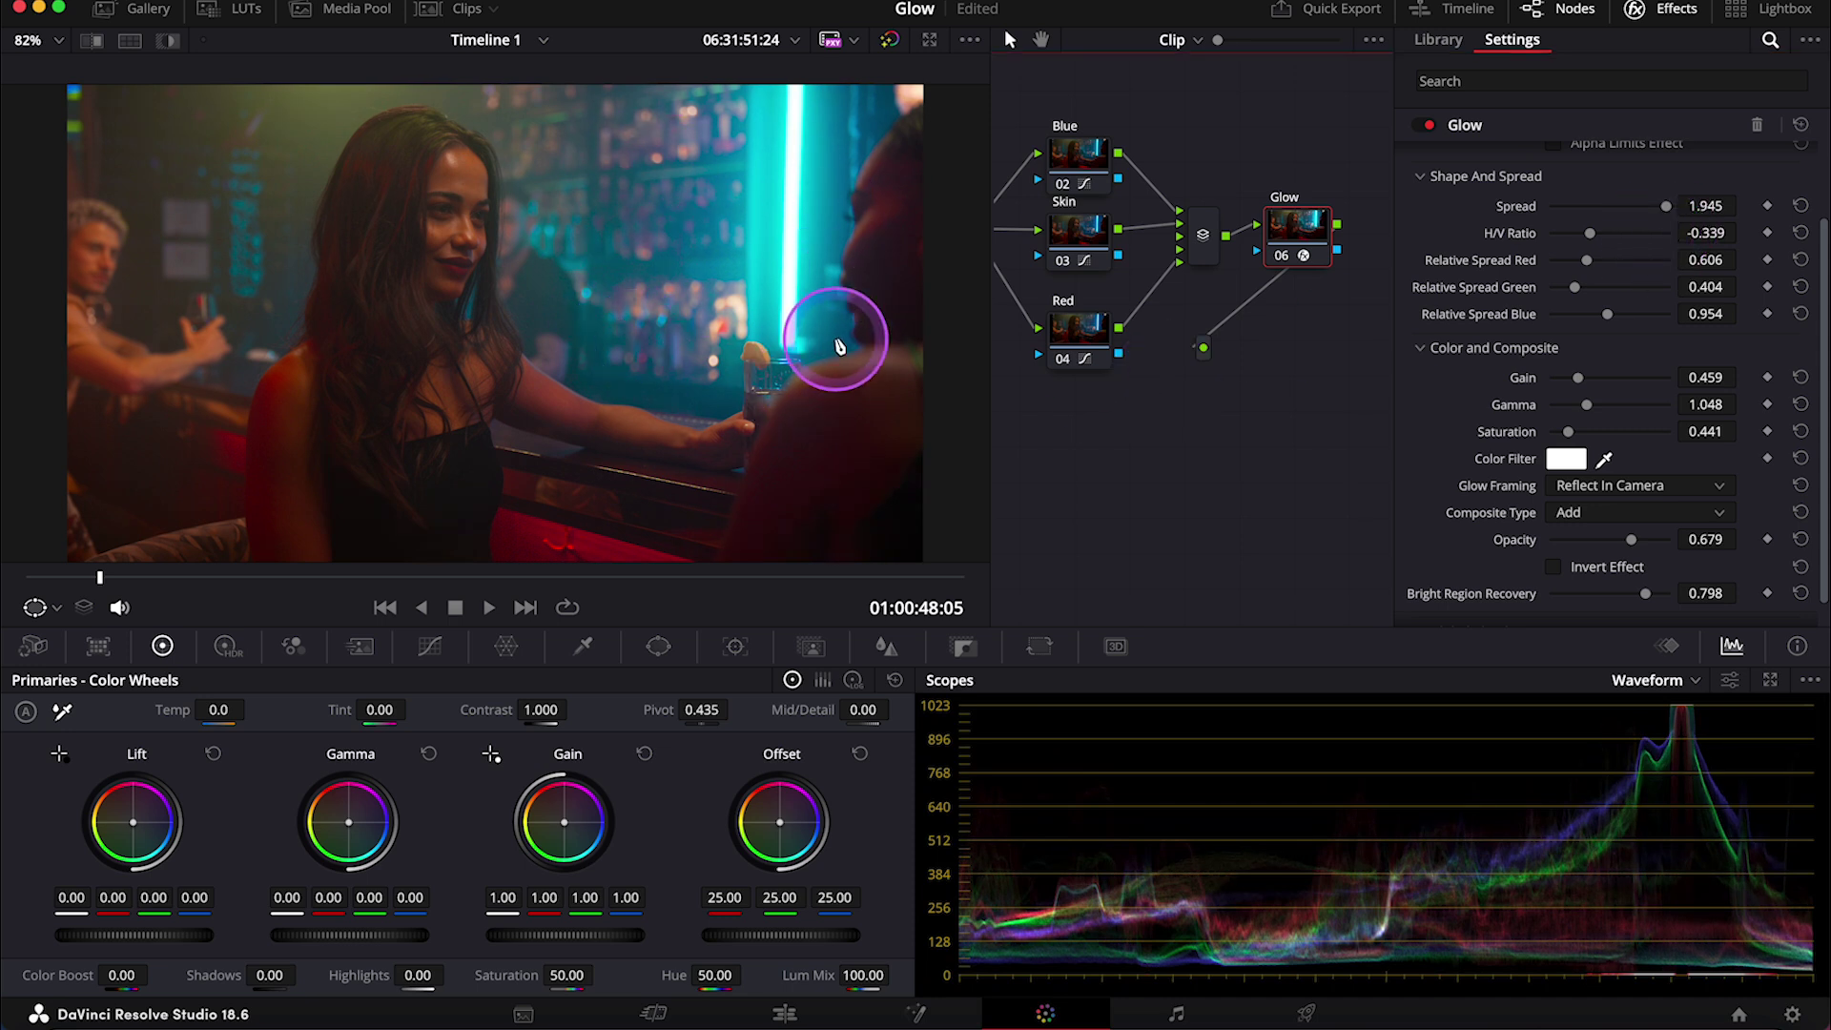
left_click_drag(1666, 207, 1583, 208)
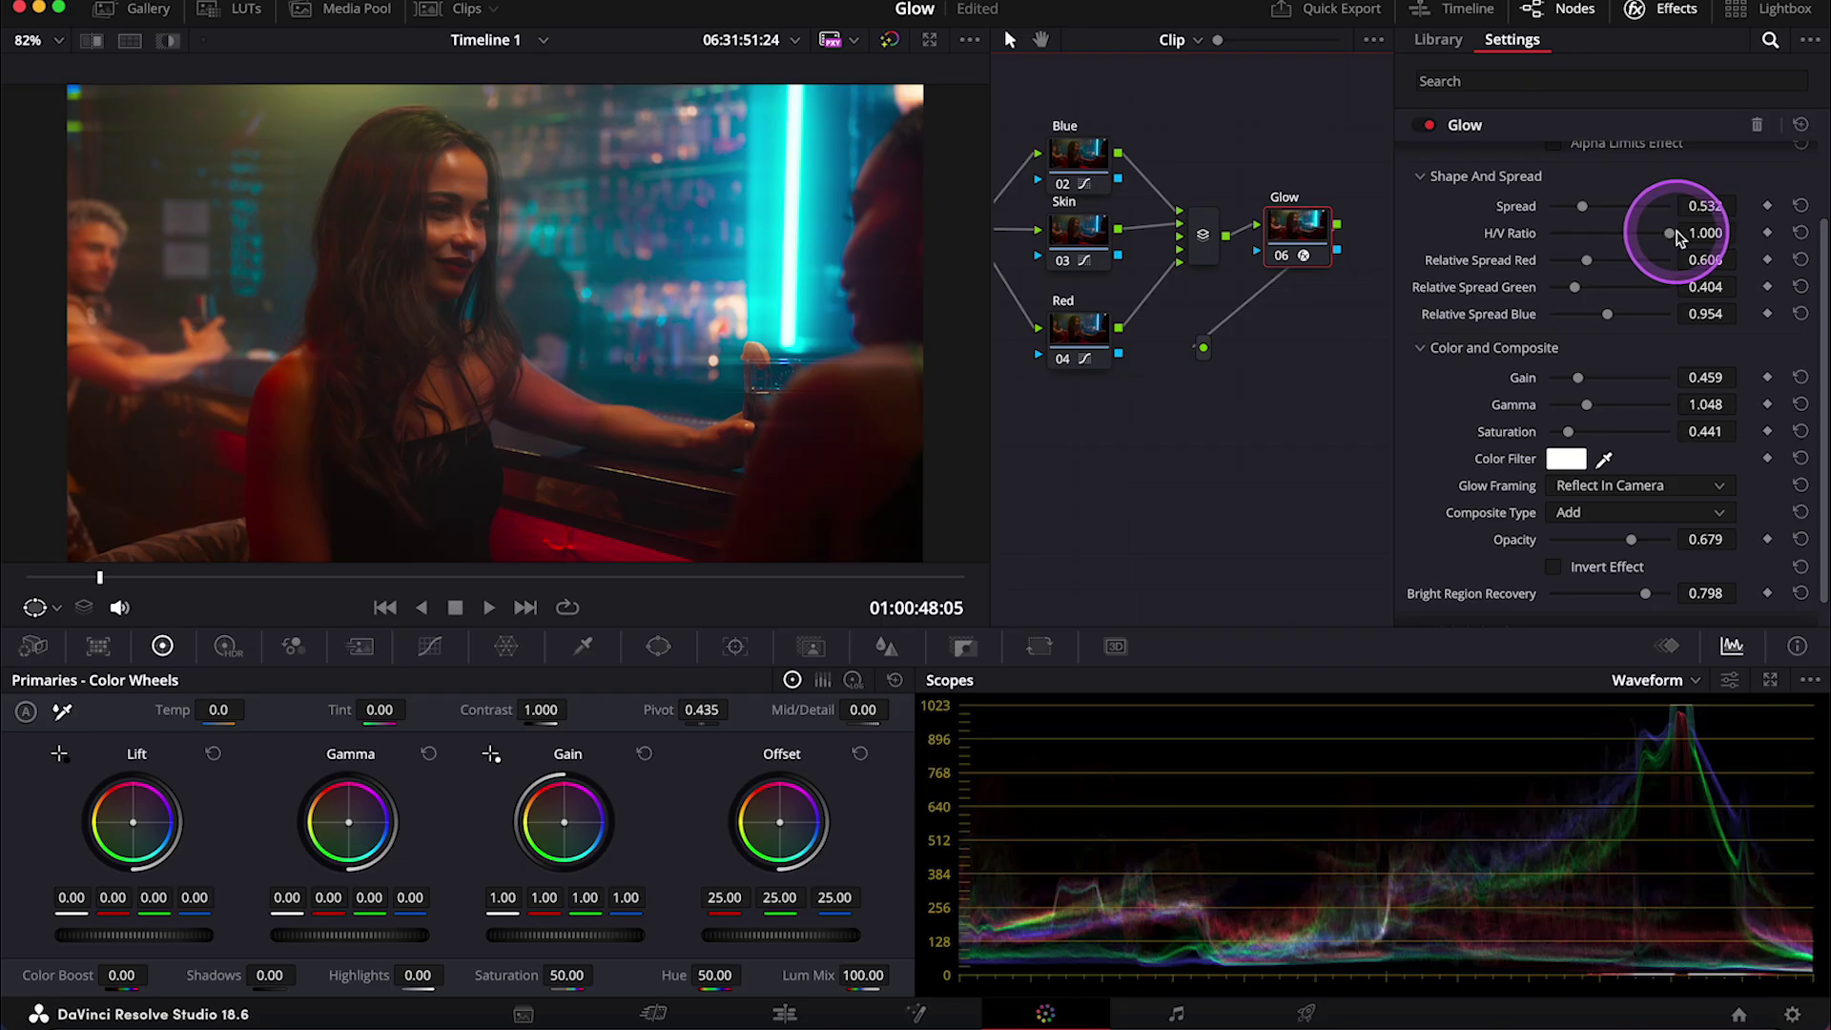
left_click_drag(1688, 232, 1598, 295)
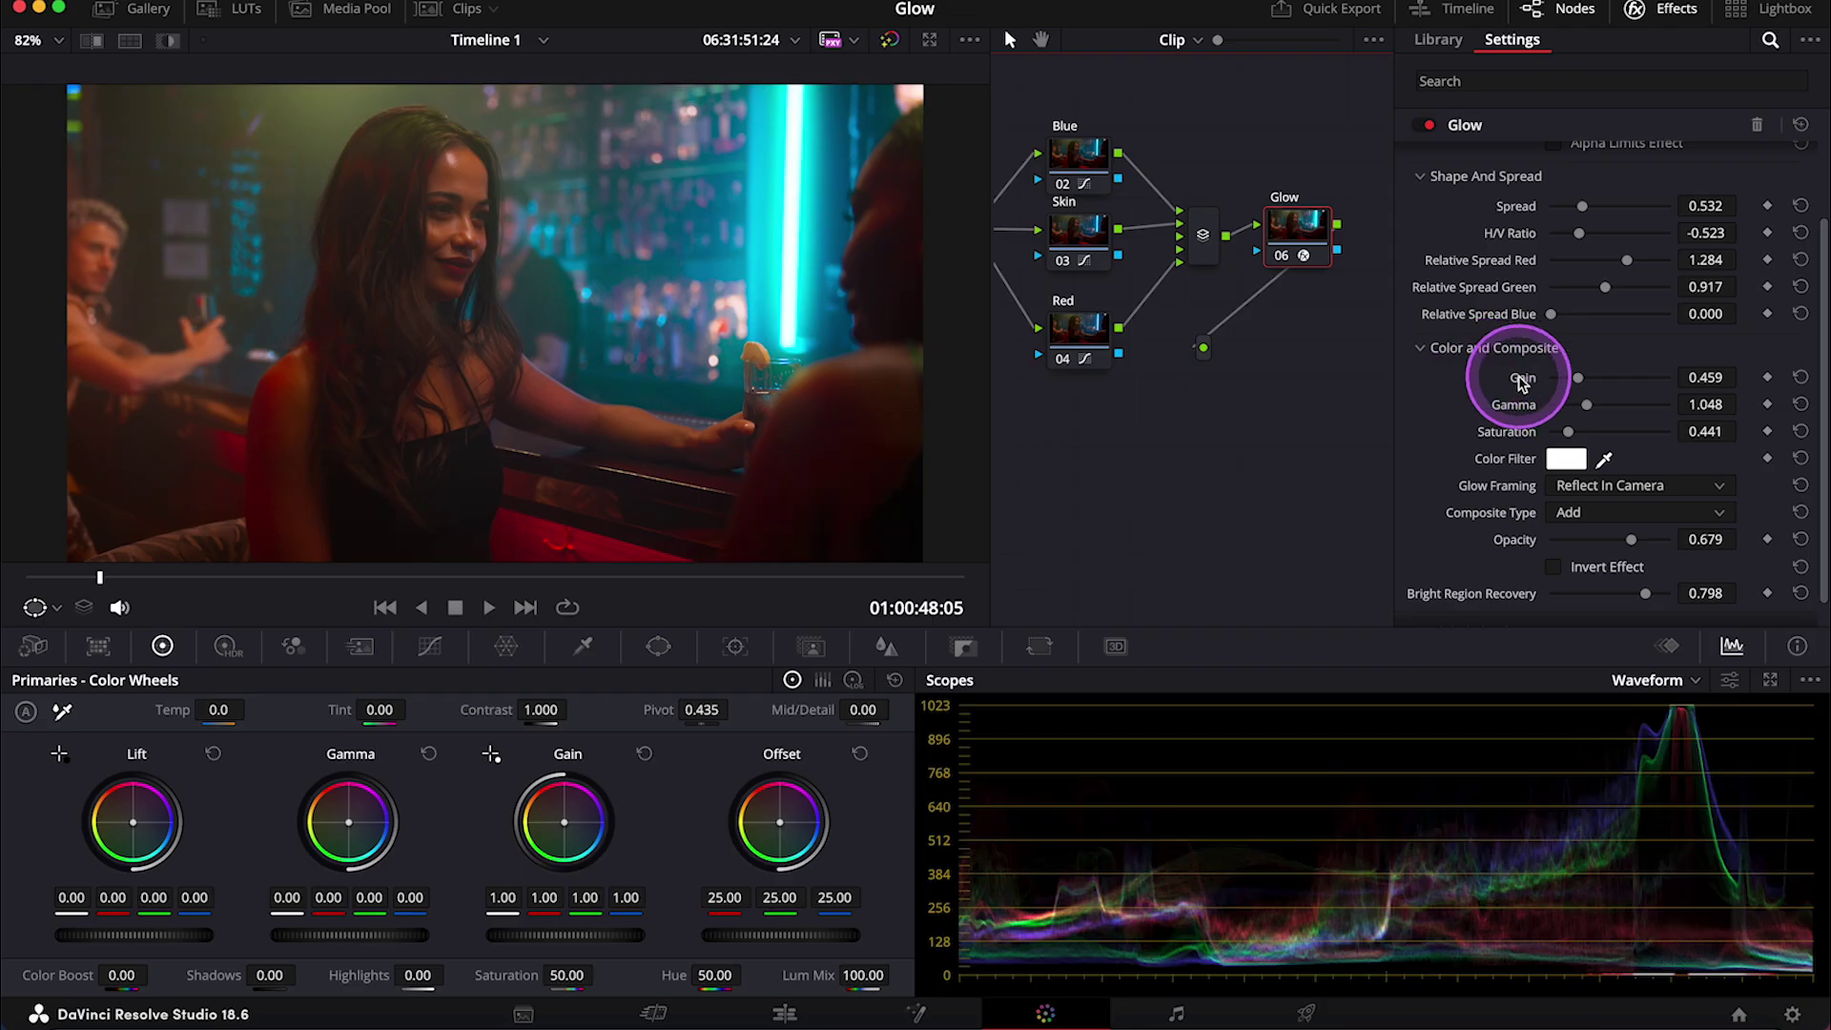
Step: Raise the glow's Gain slider to 0.587 under Color and Composite
scroll(1525, 381, "down", 1)
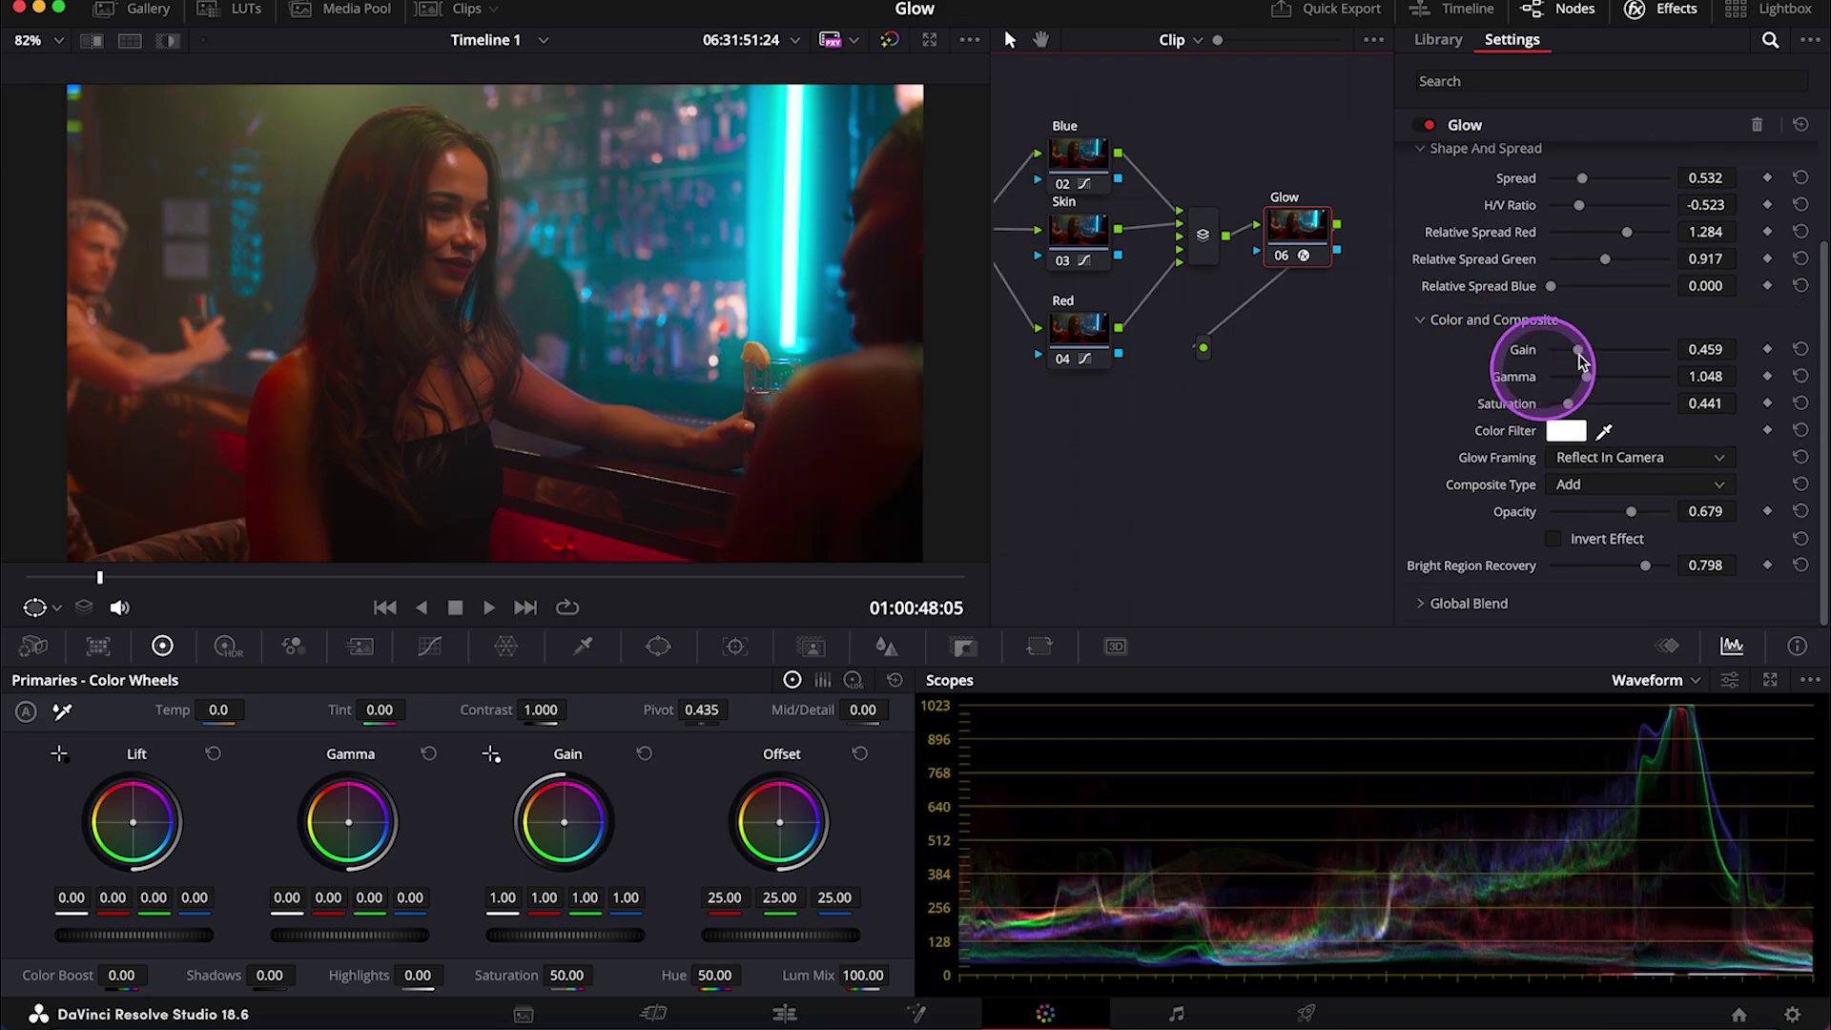
left_click_drag(1580, 353, 1599, 386)
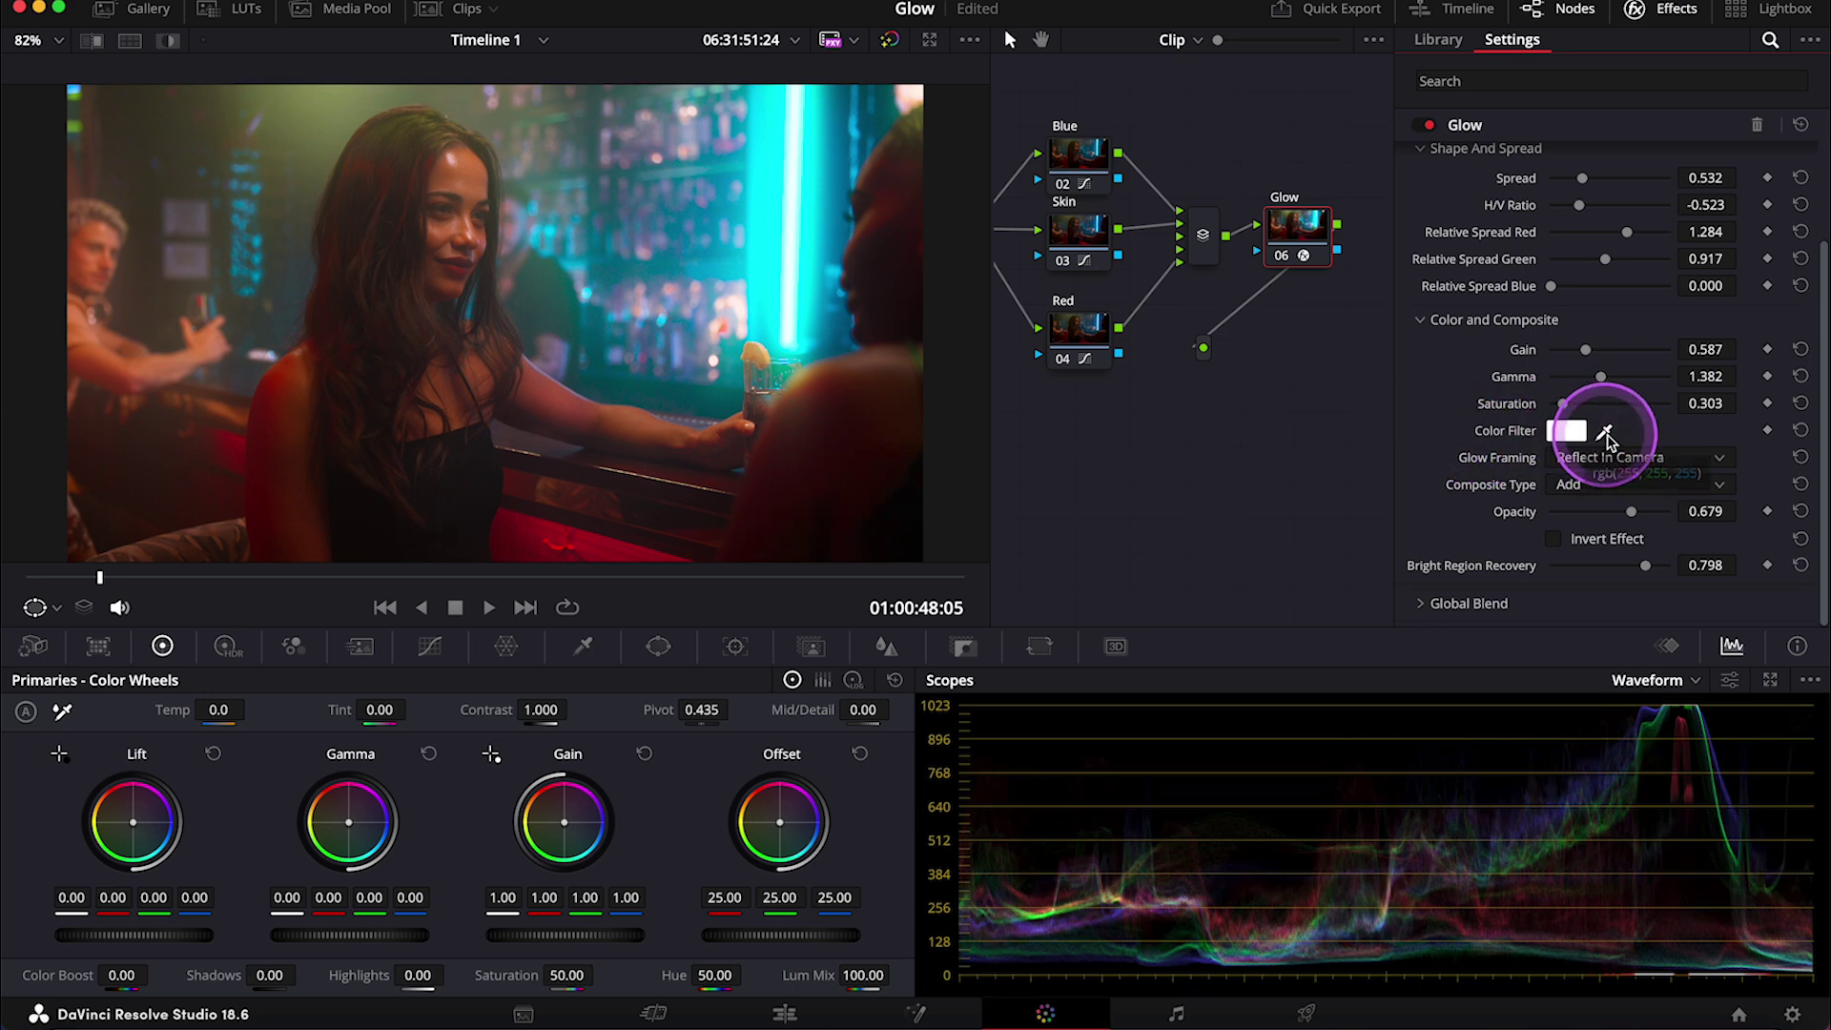
Step: Sample the cyan neon as the glow tint, then change the Color Filter to light green
left_click(1604, 432)
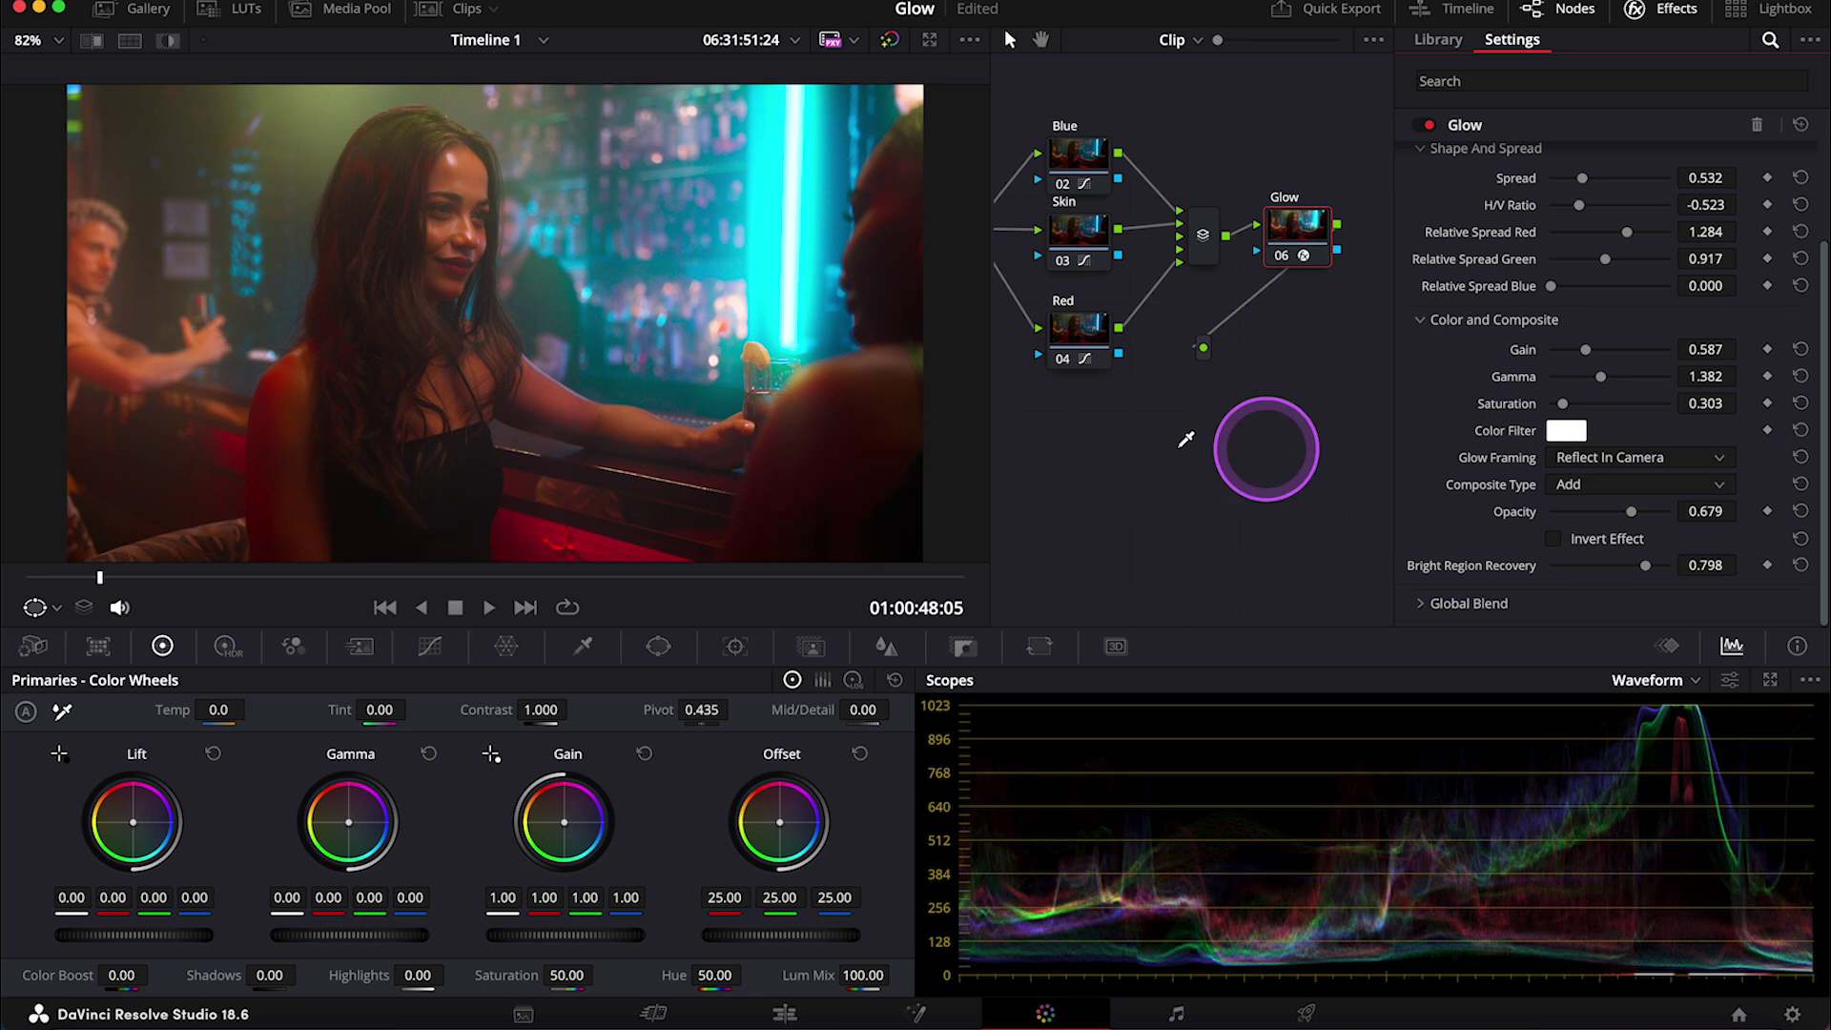
left_click(809, 256)
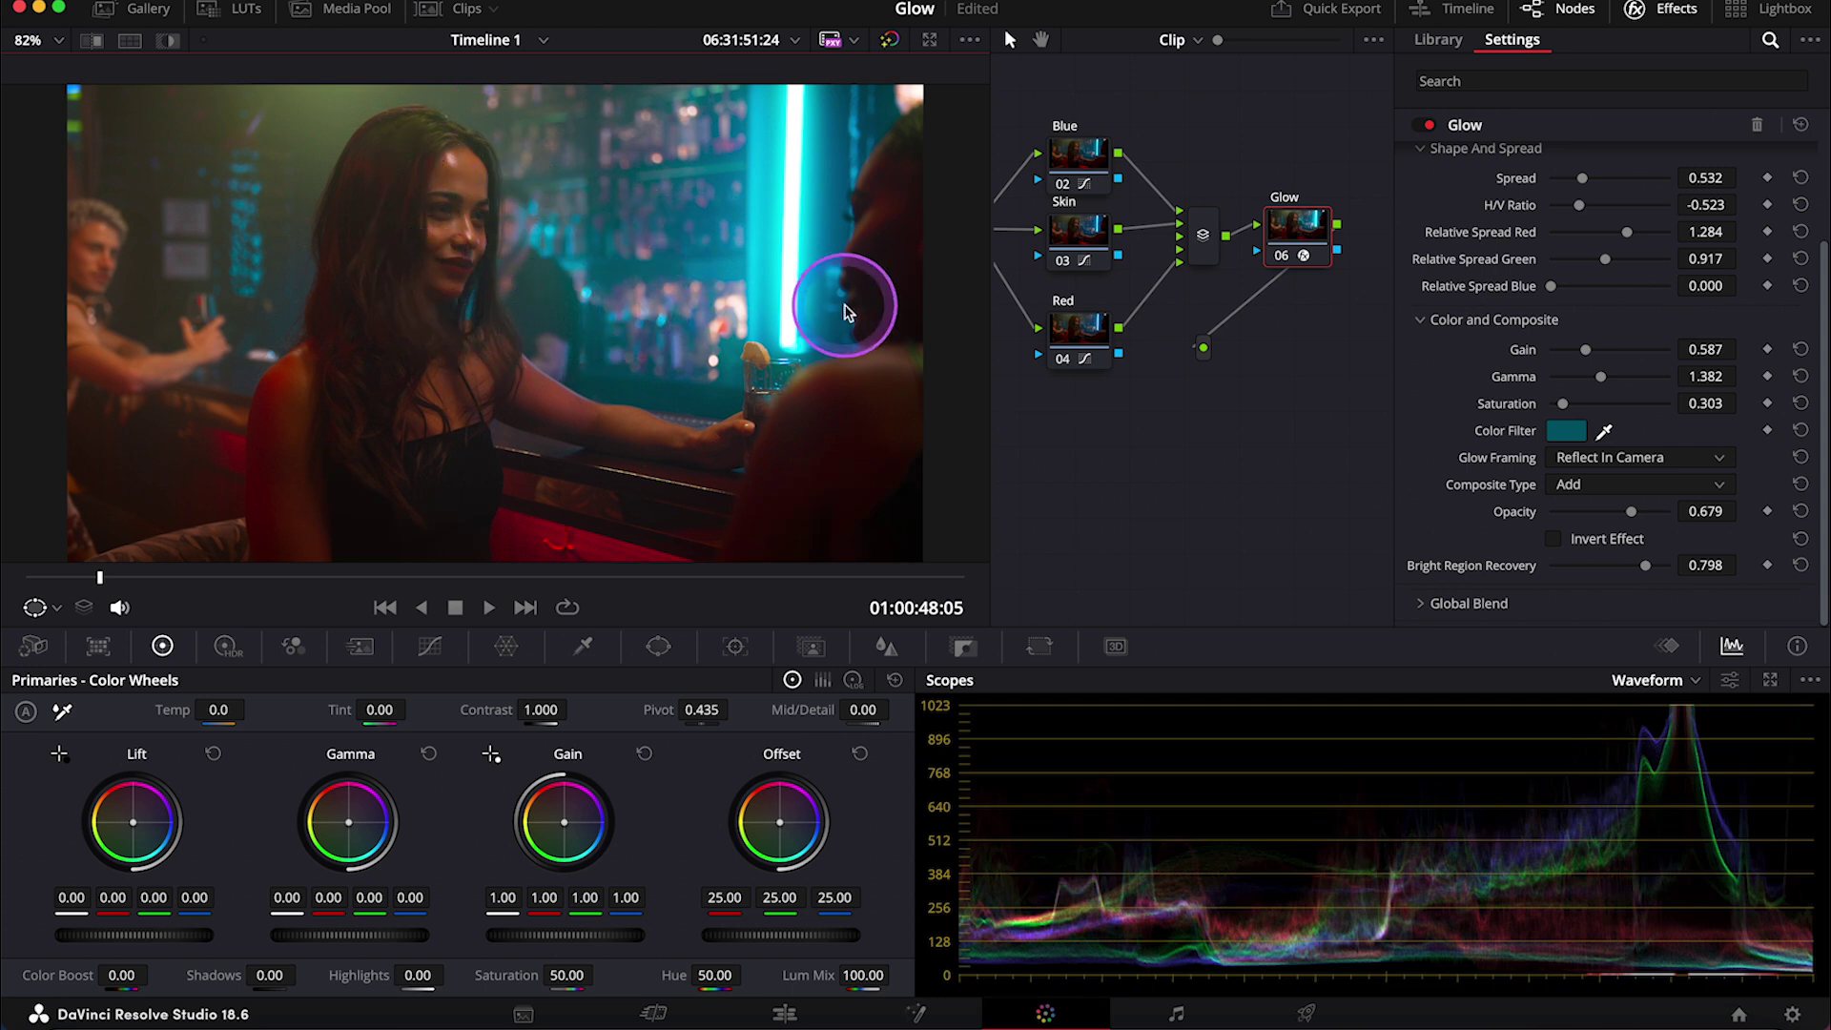
left_click(1578, 440)
left_click(1192, 753)
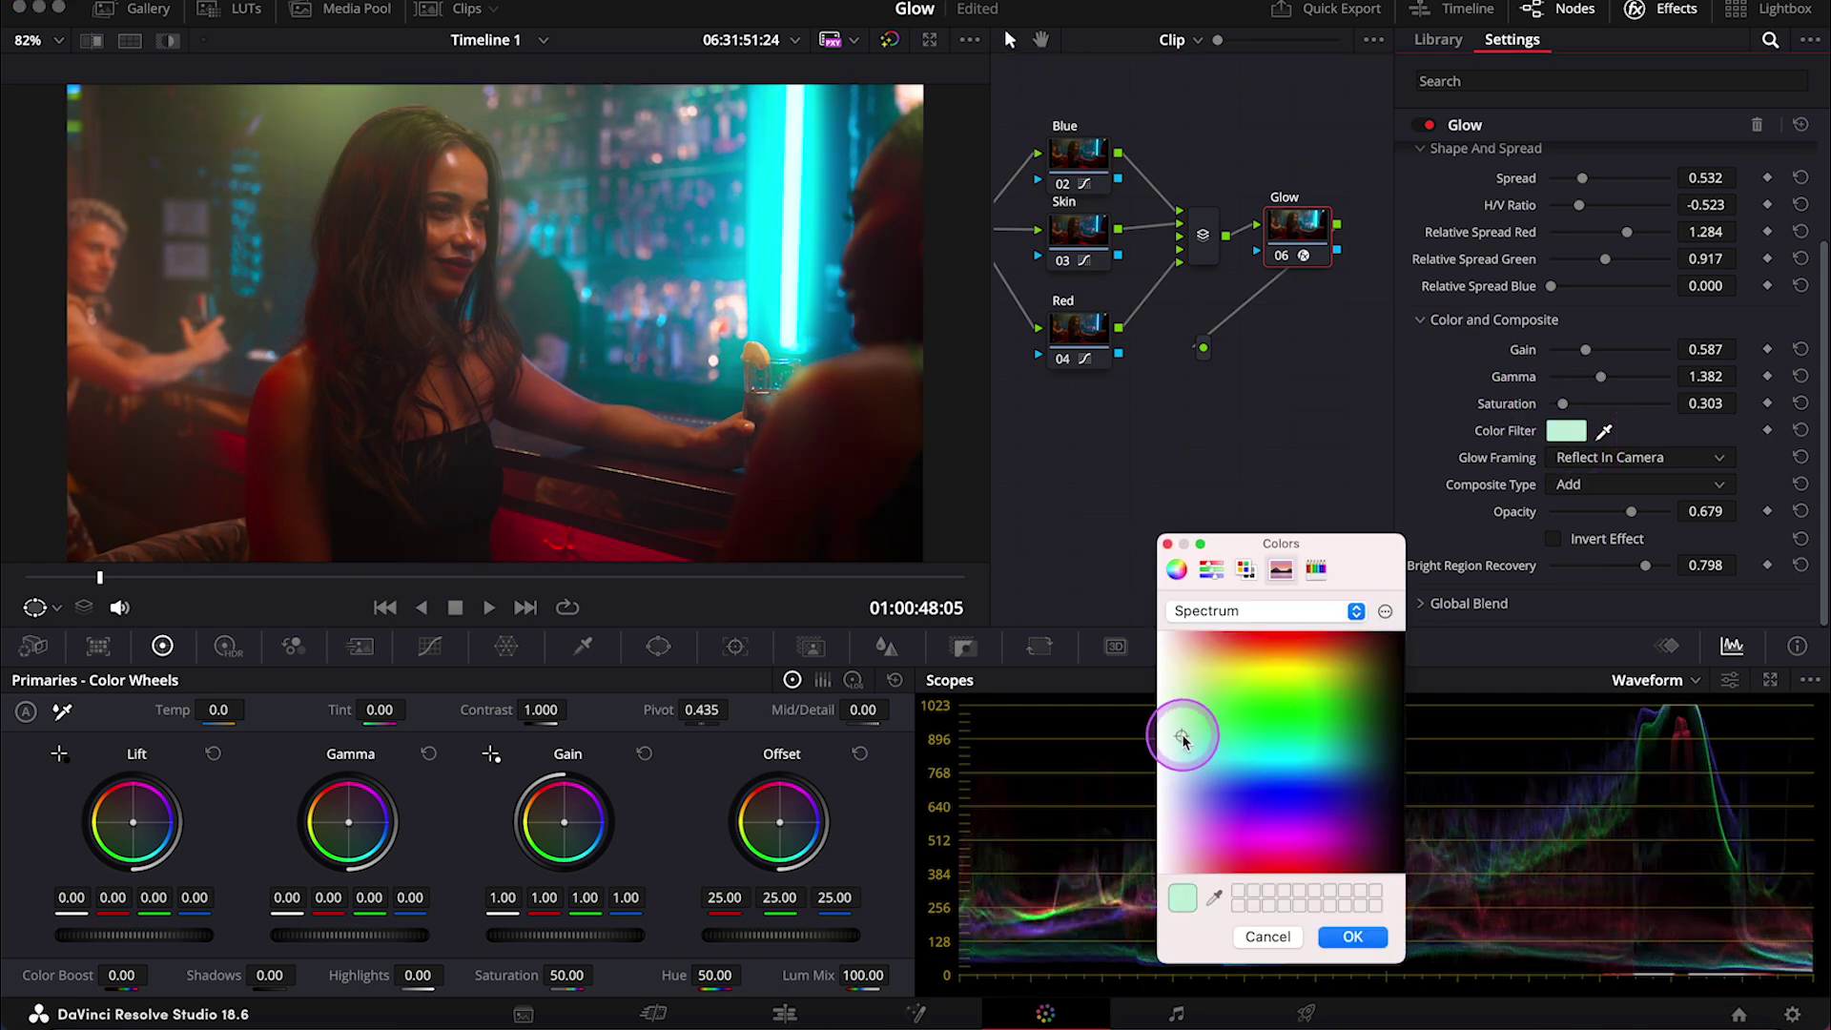
left_click_drag(1125, 717, 1285, 727)
left_click(1354, 936)
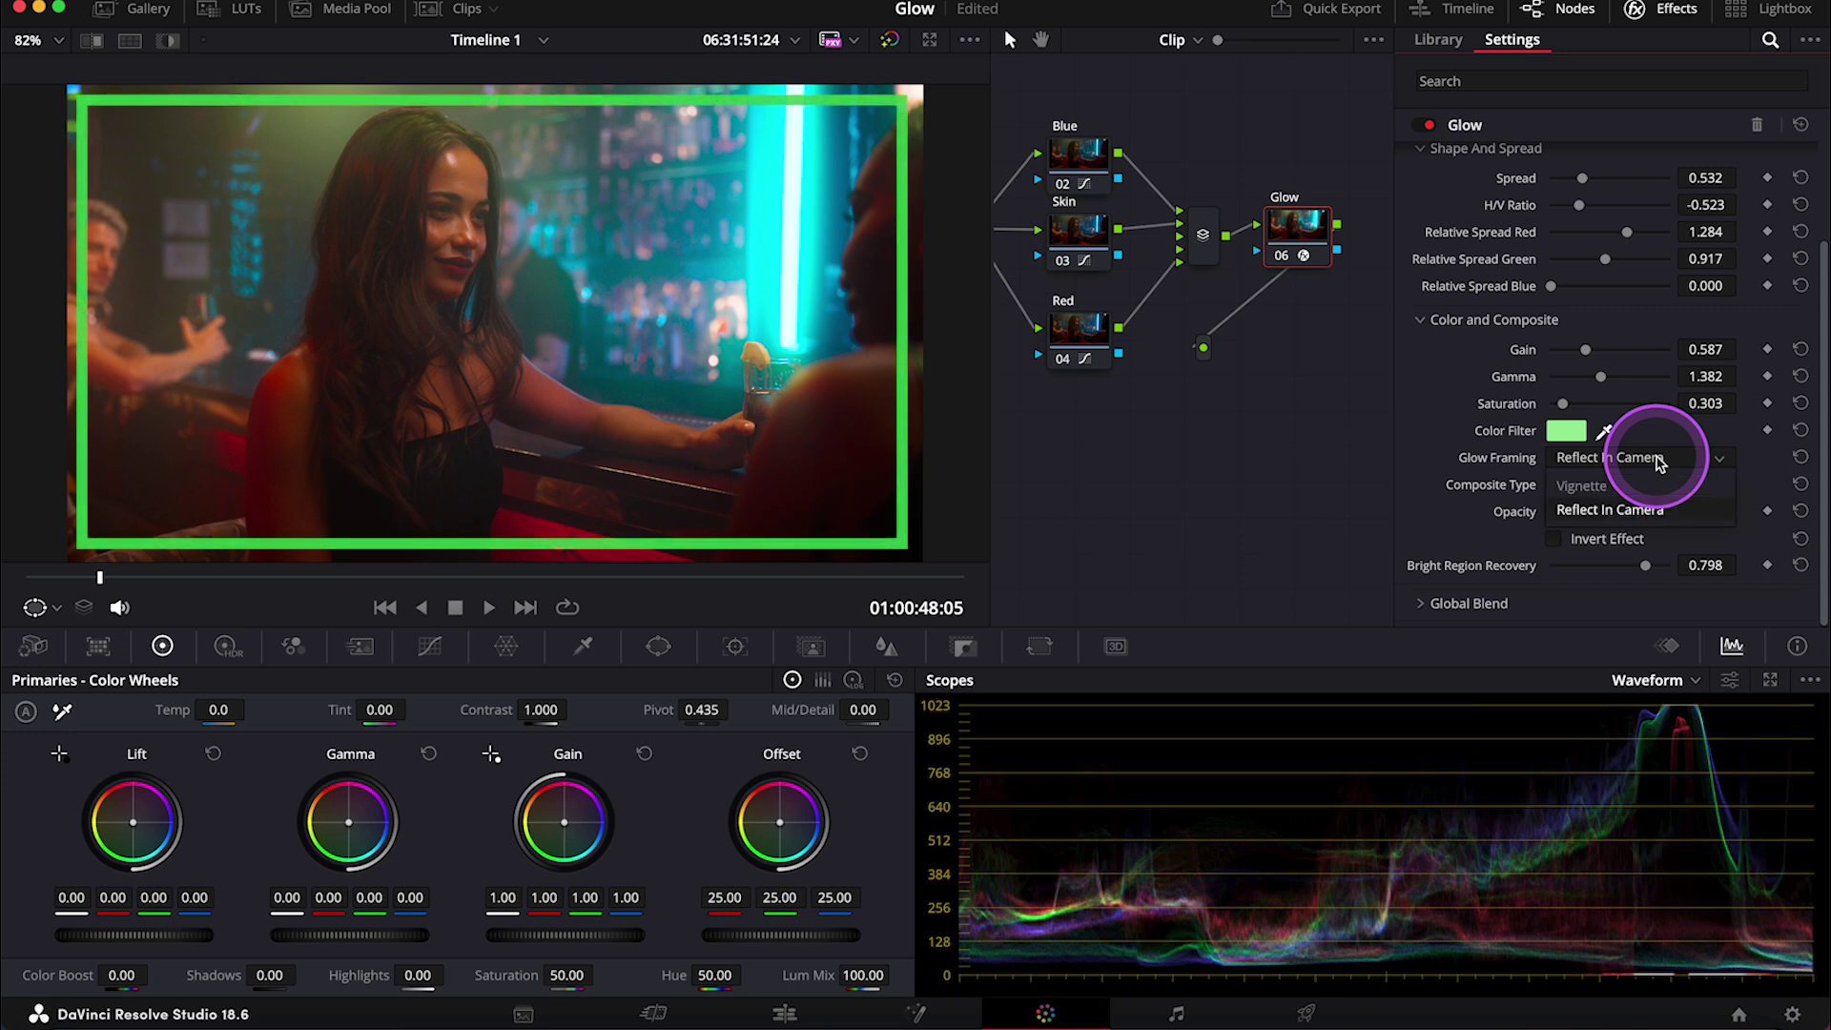
Step: Leave the Glow on Reflect In Camera framing with Add compositing at 0.679 opacity
left_click(1621, 484)
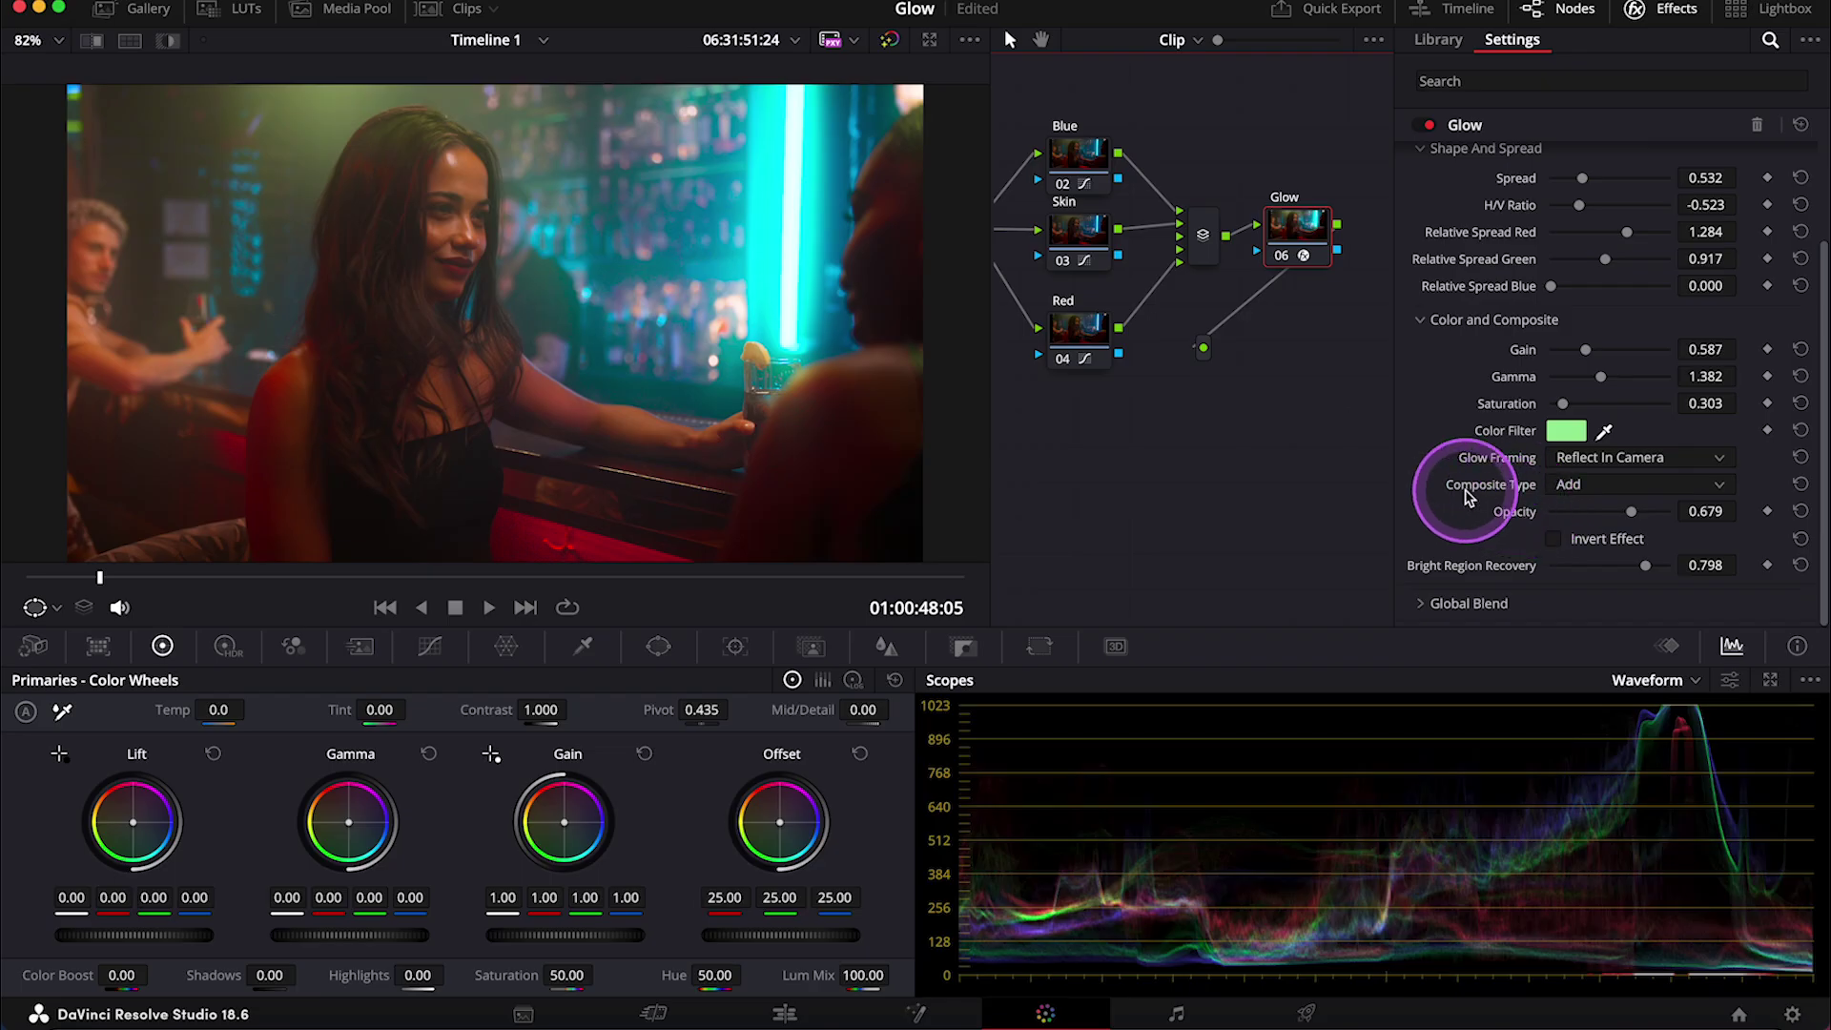
Step: Change the glow's Composite Type from Add to Softlight
left_click(1592, 489)
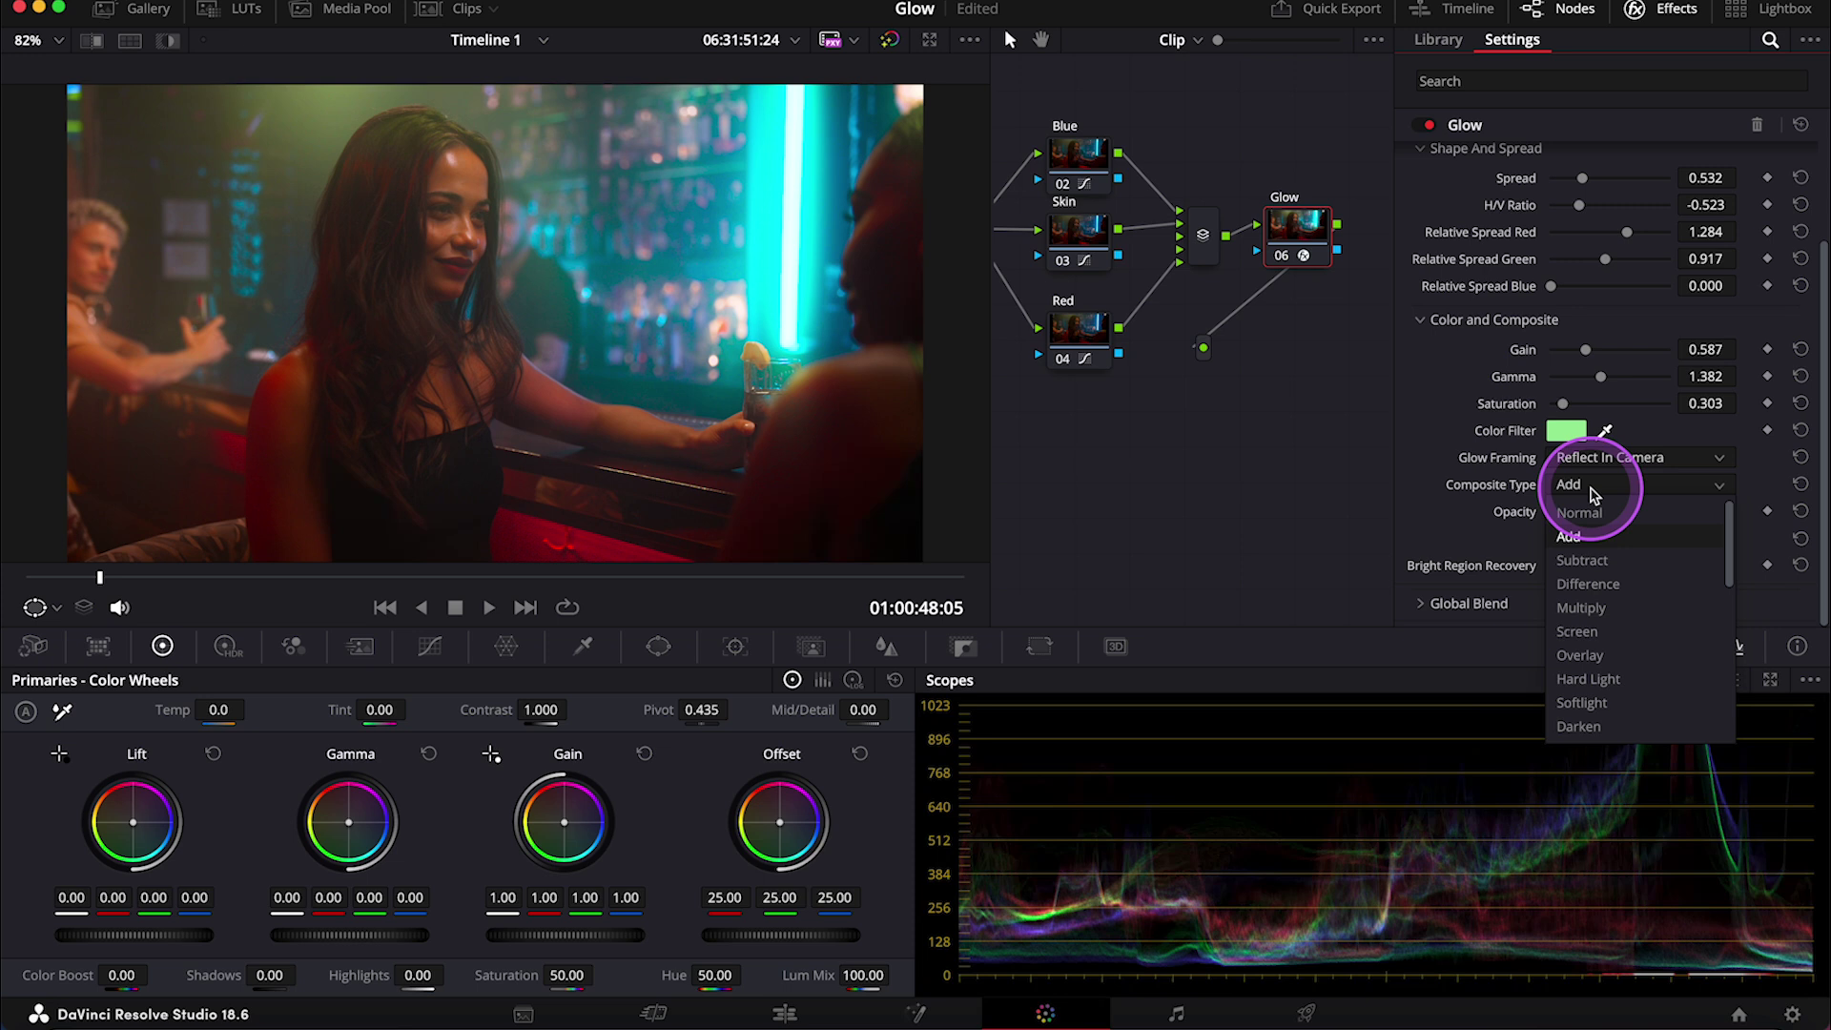
scroll(1597, 573, "down", 5)
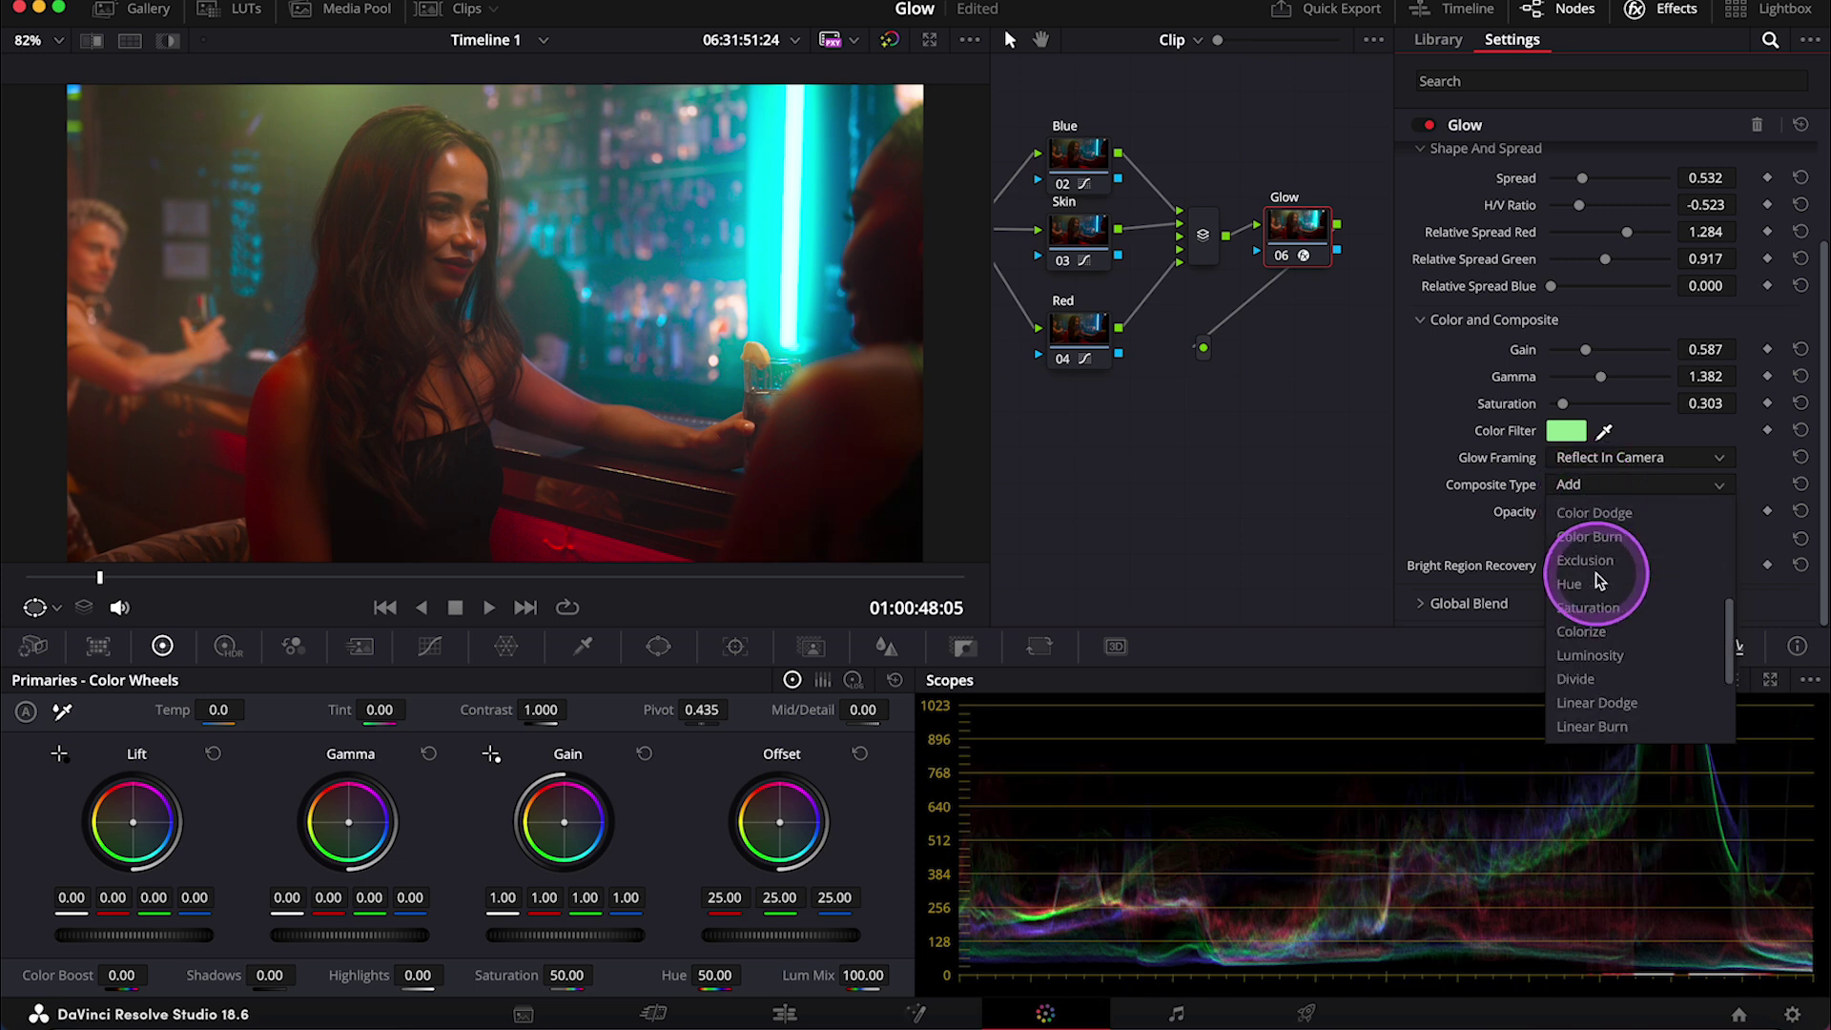
scroll(1599, 580, "down", 3)
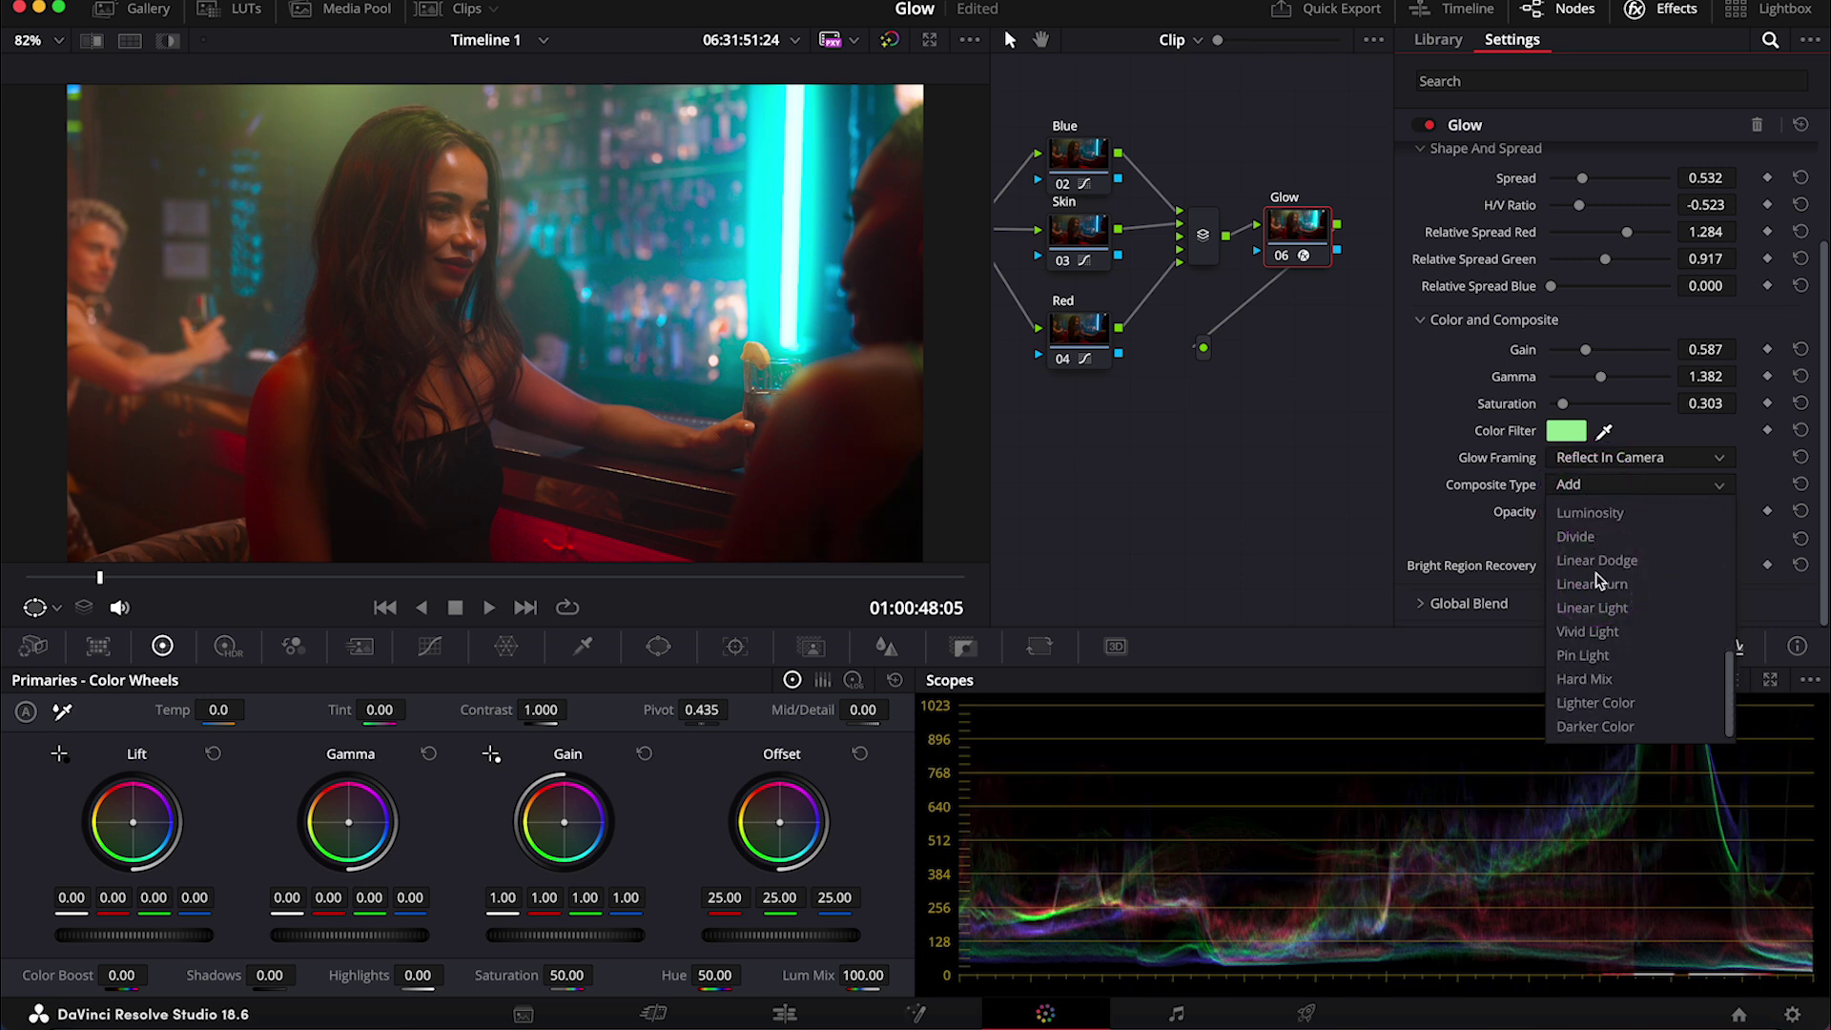
scroll(1599, 581, "up", 3)
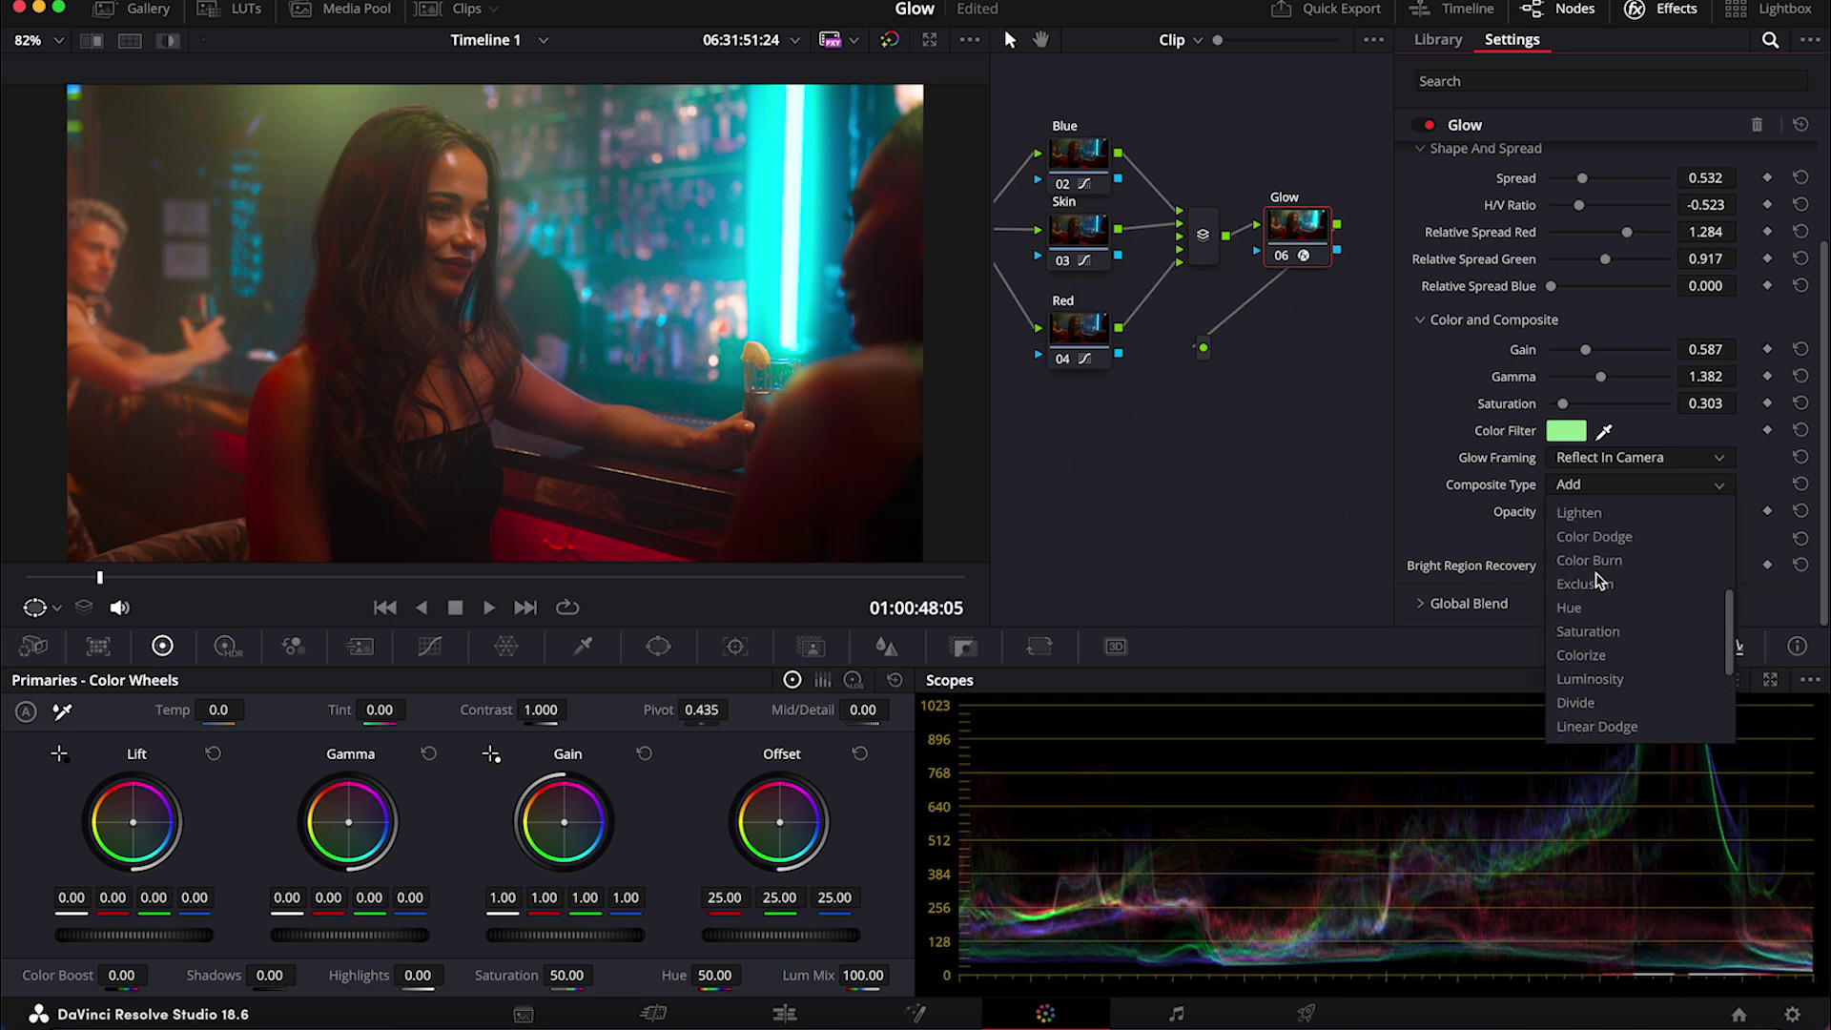
scroll(1599, 581, "up", 3)
scroll(1599, 580, "up", 2)
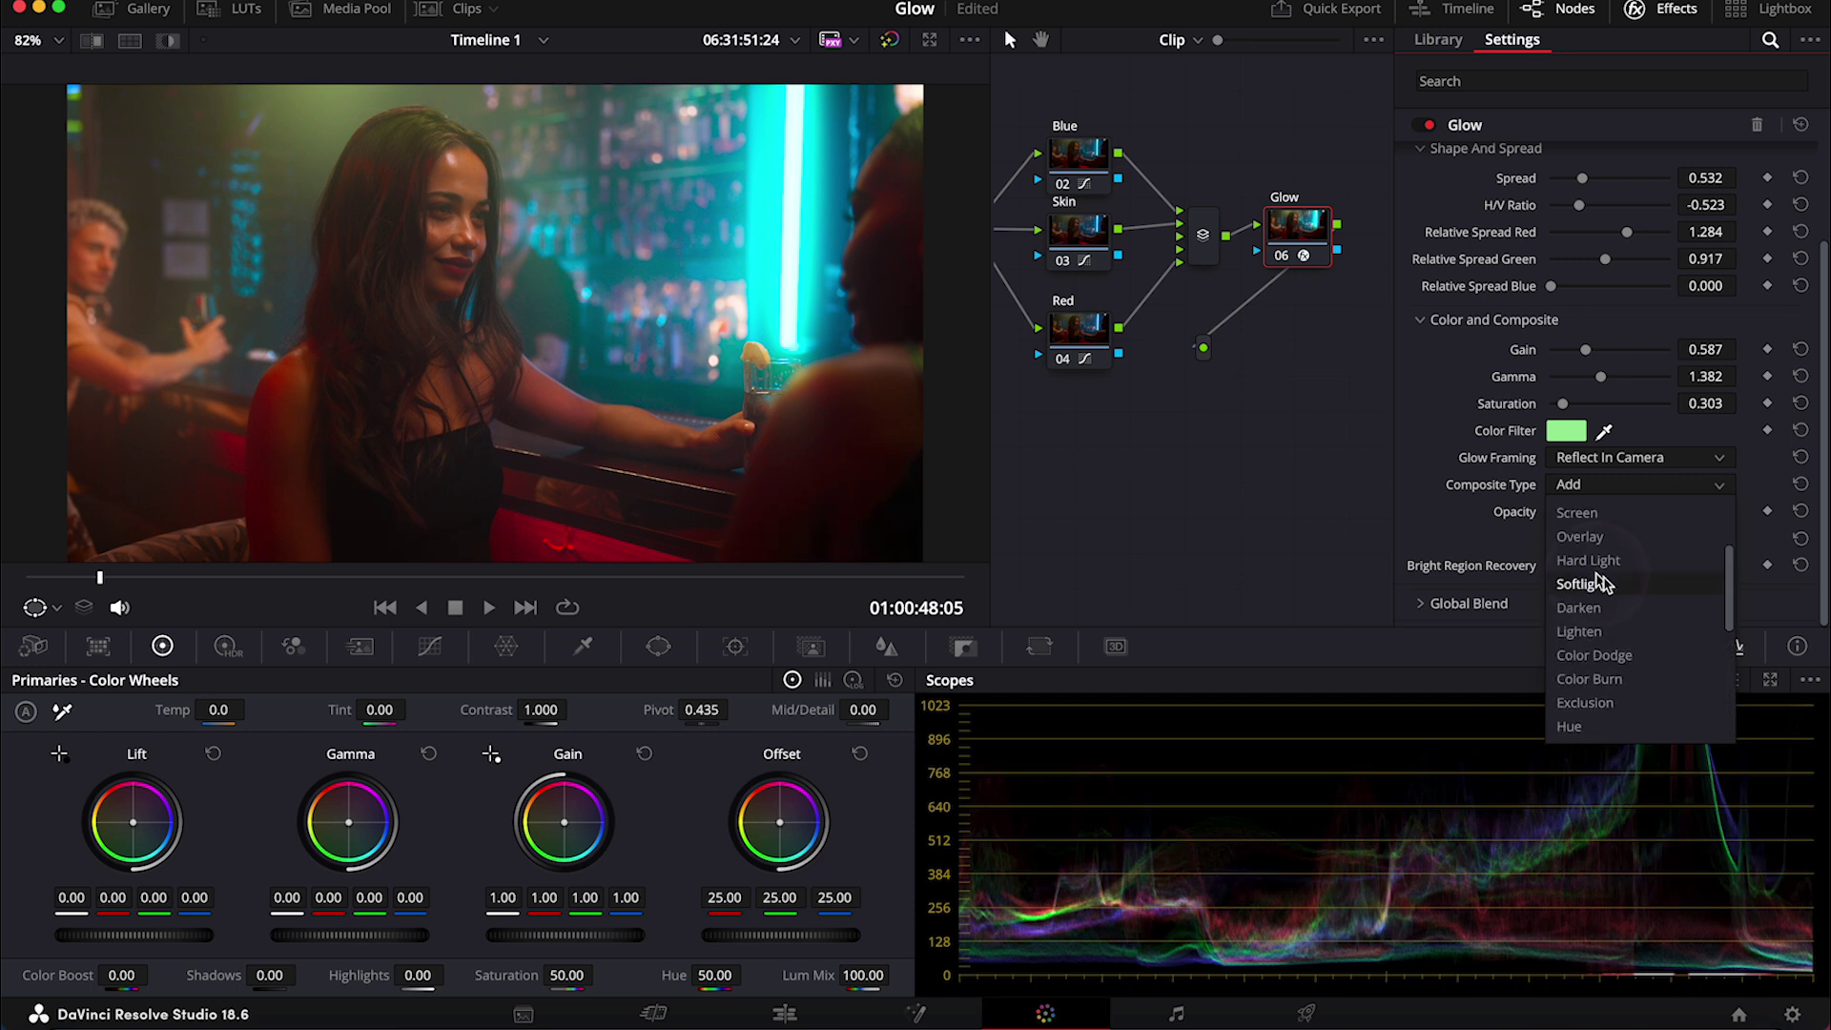
left_click(1600, 584)
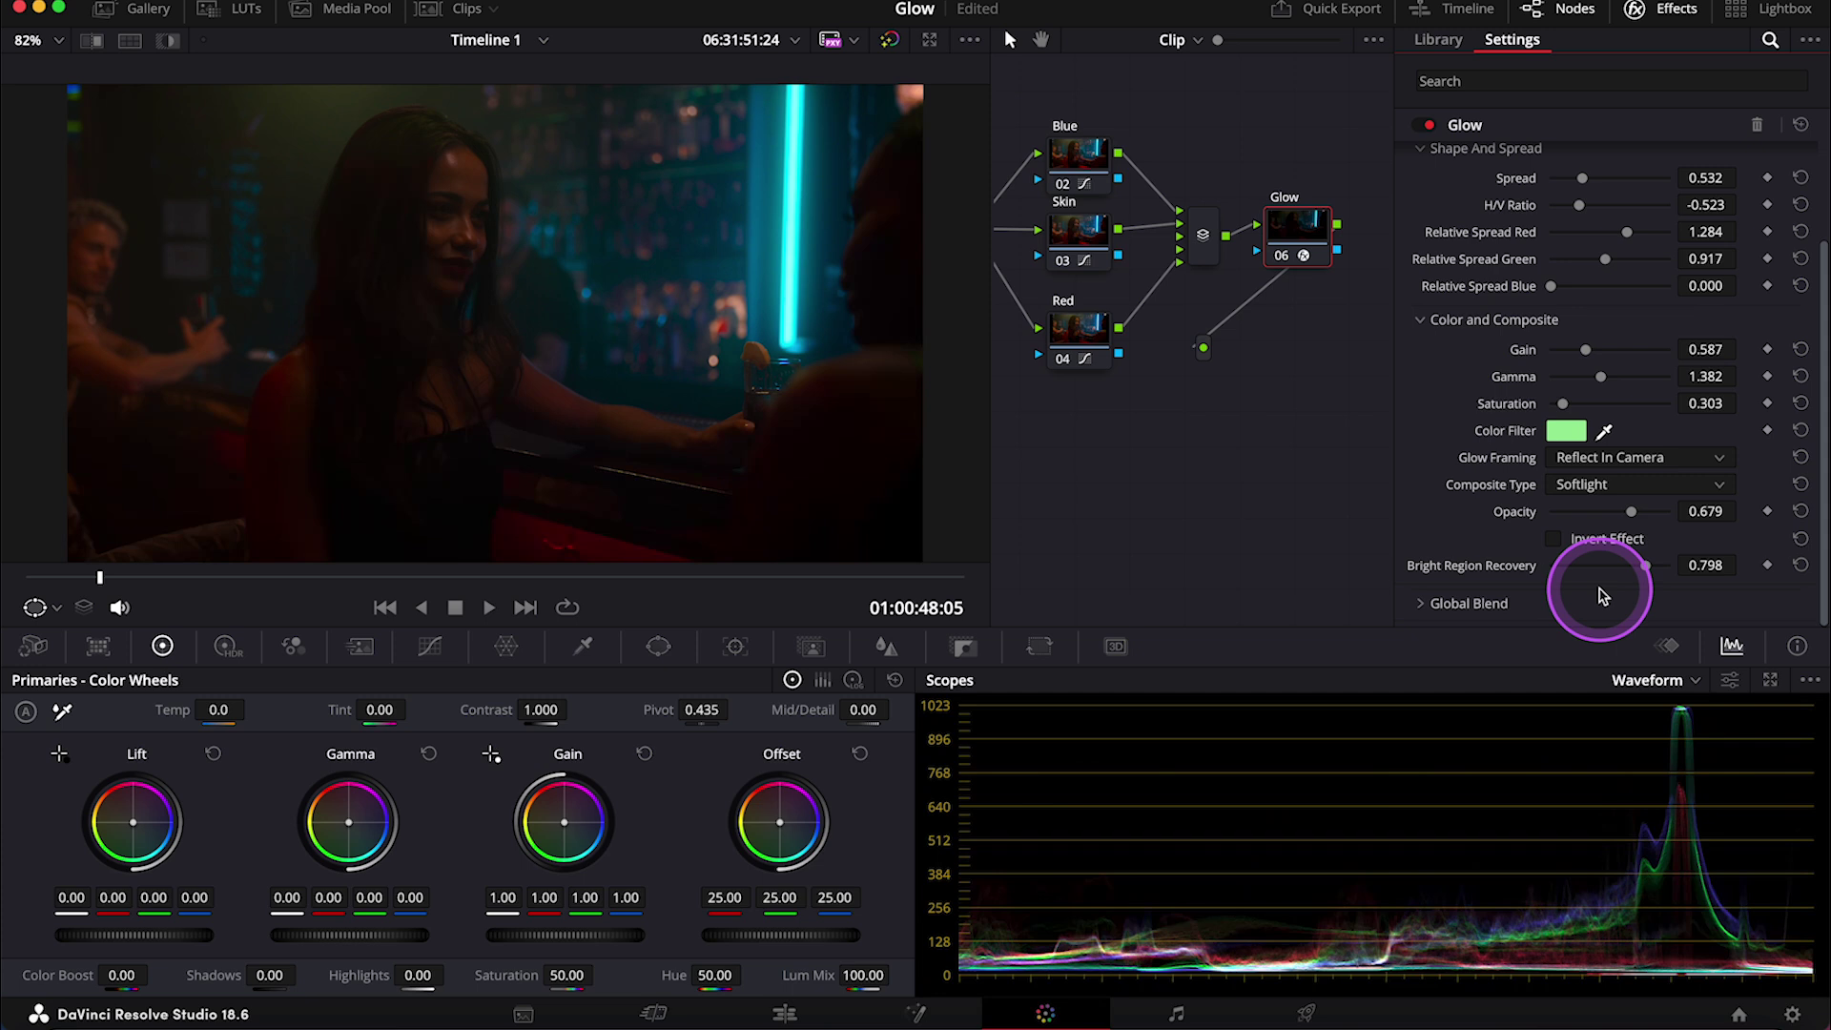
Step: Lower Shine Threshold to 0.000 and enable Alpha Masks Light Sources
scroll(1595, 320, "up", 3)
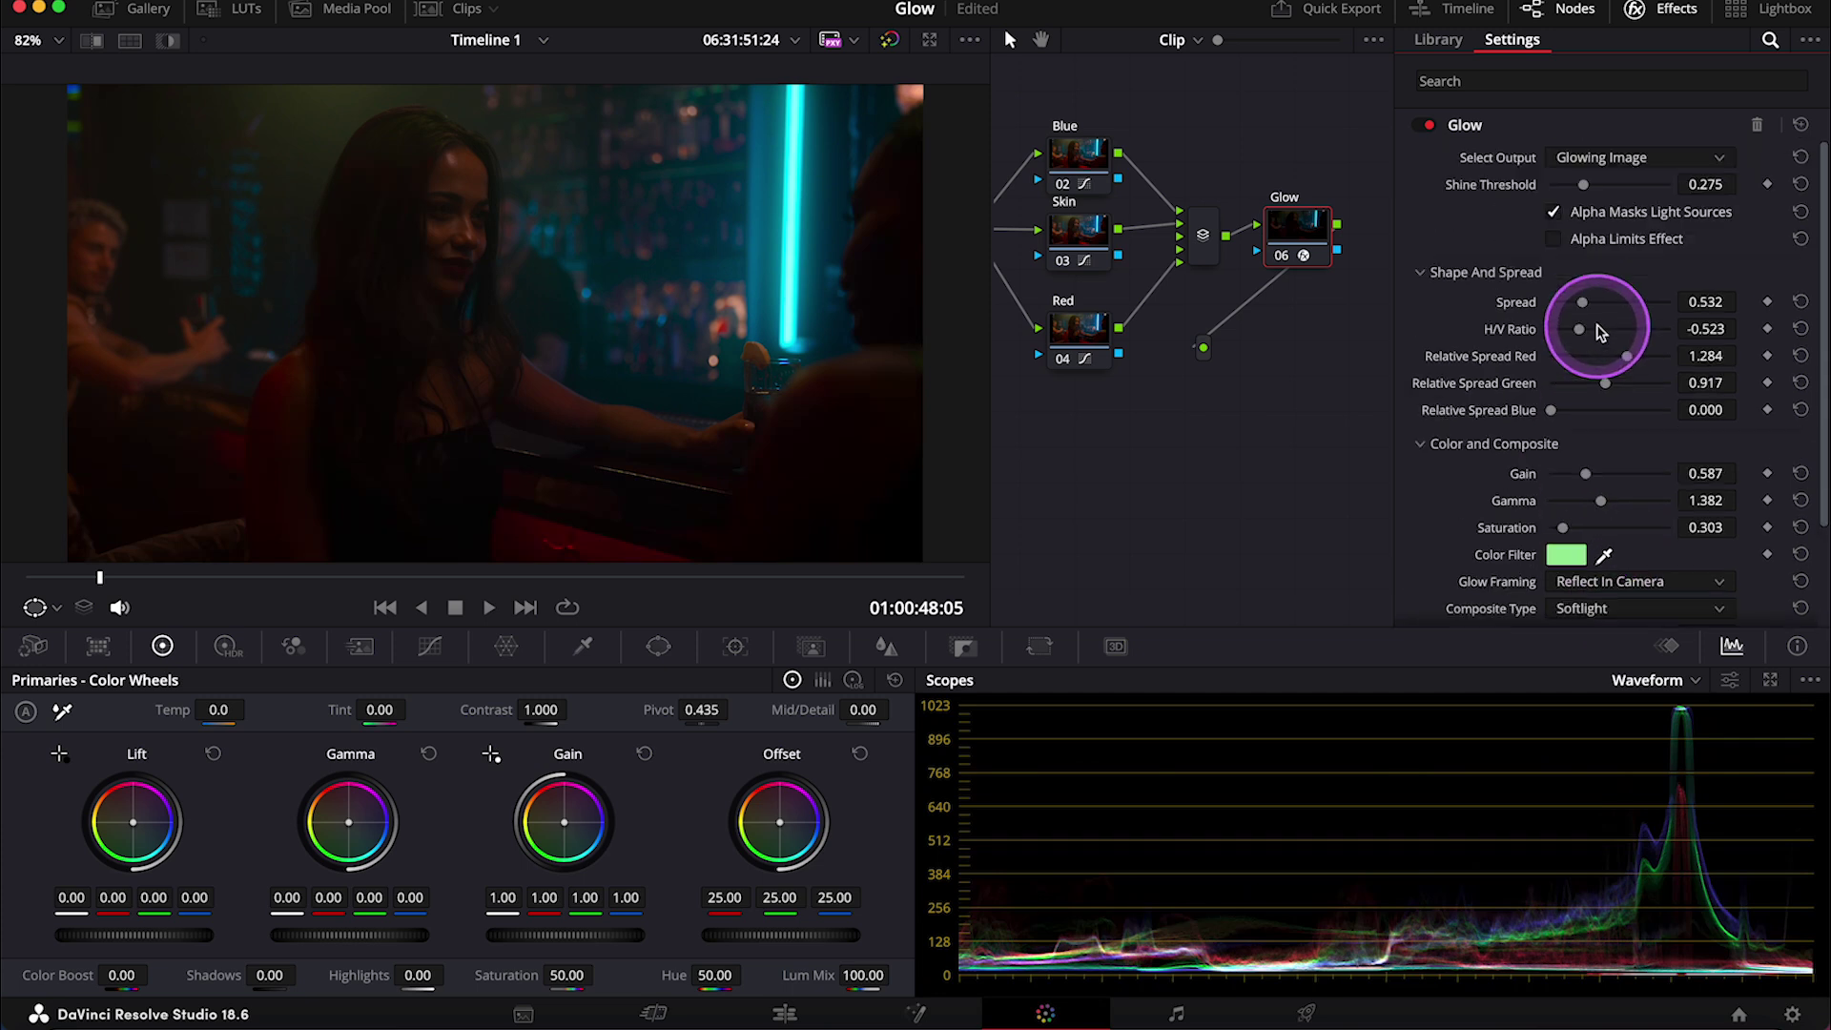
left_click_drag(1581, 186, 1547, 203)
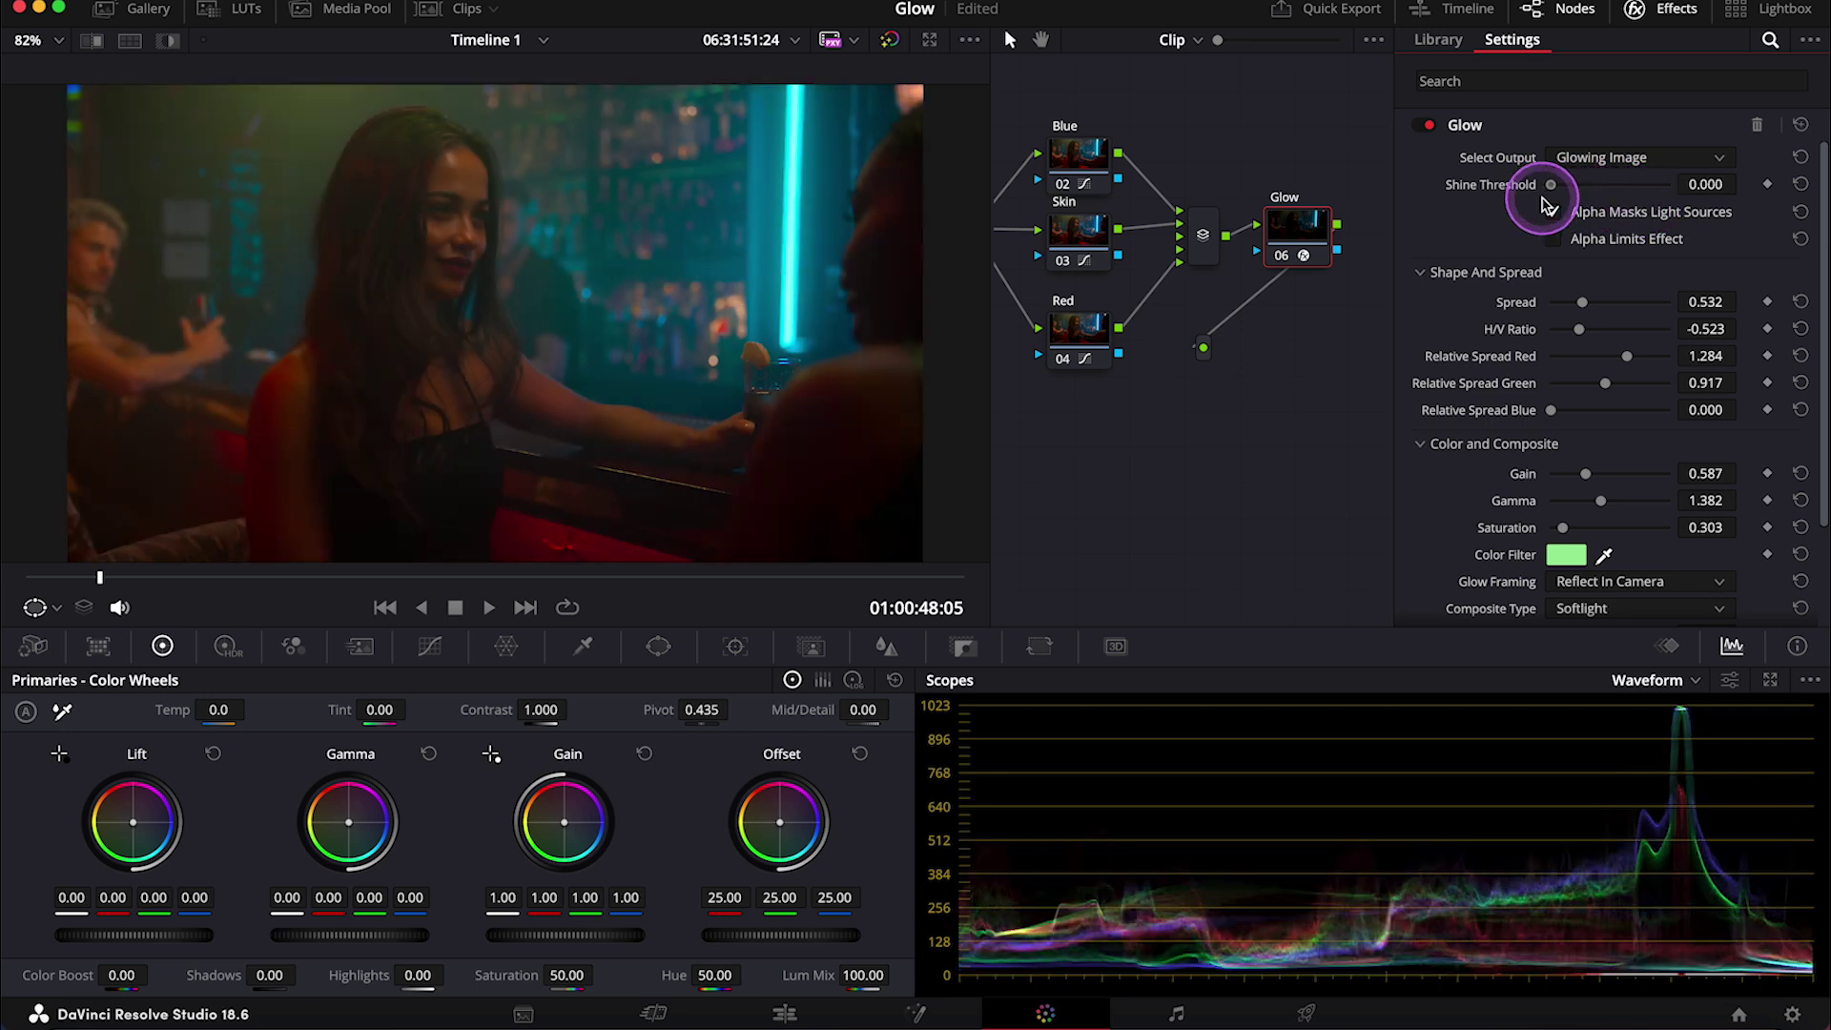
left_click(1548, 206)
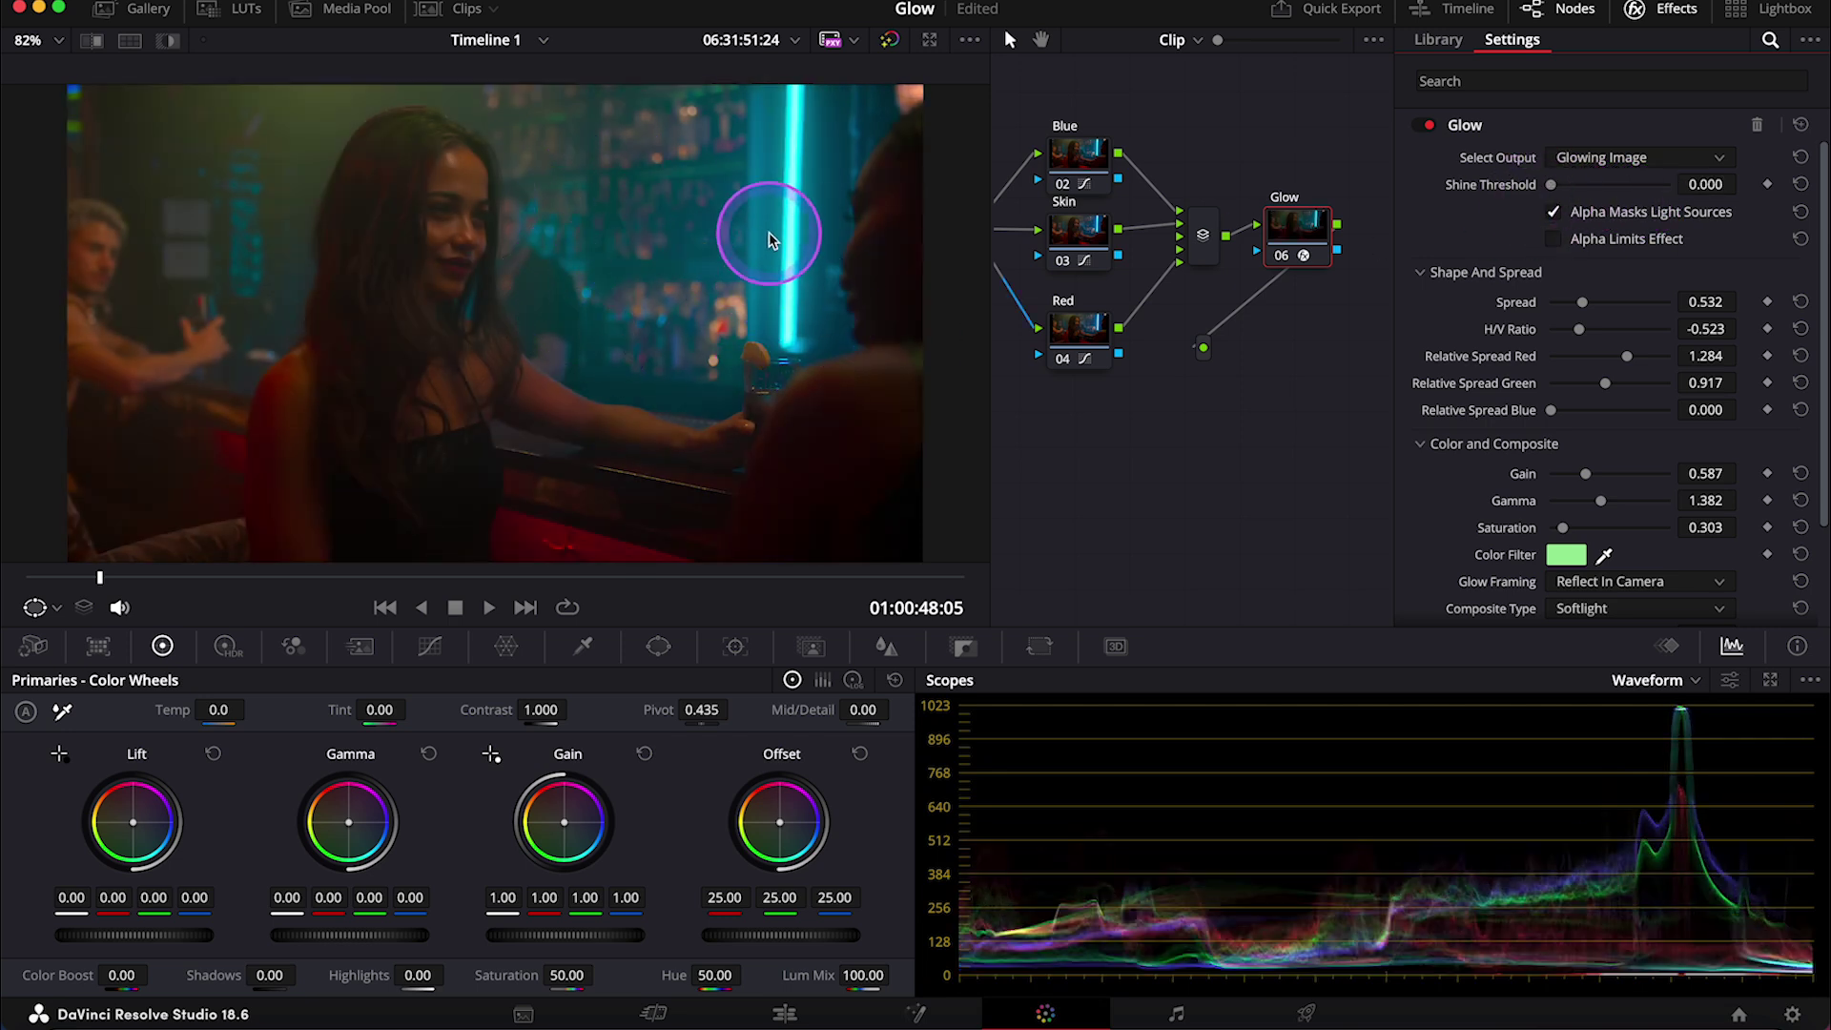
scroll(1654, 512, "down", 3)
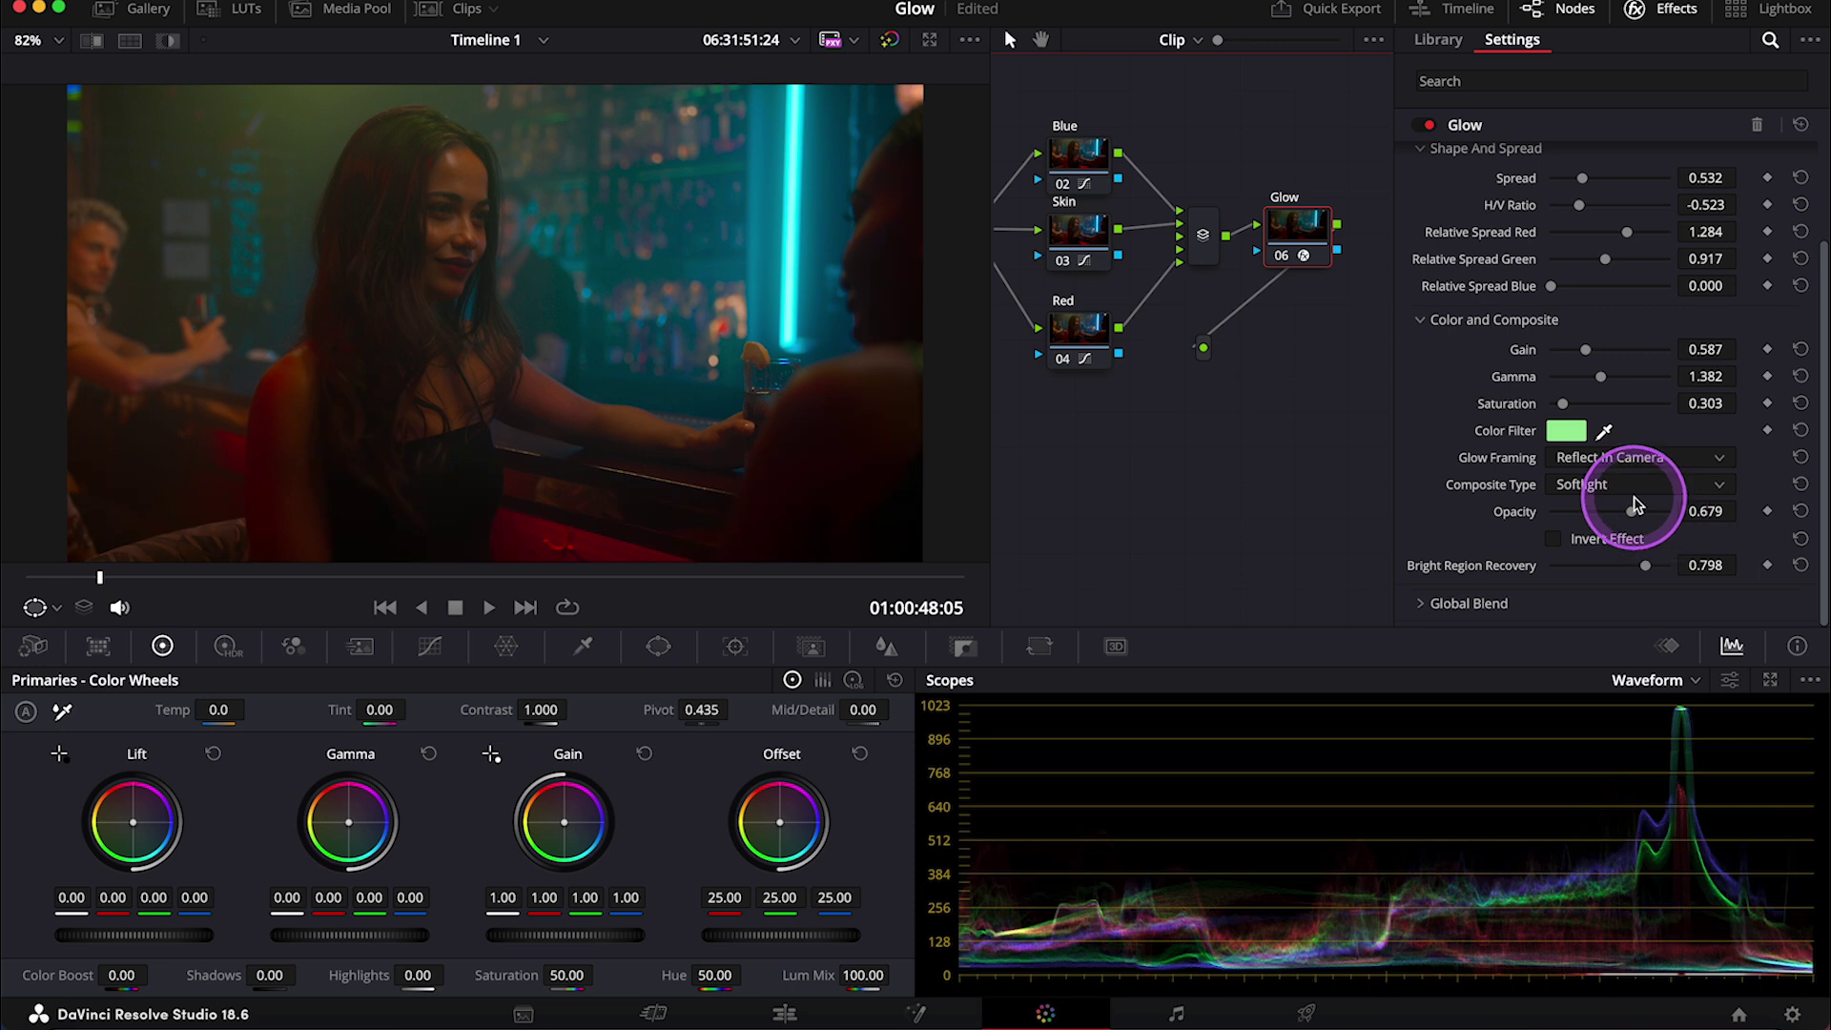
Step: Switch compositing back to Add, drop opacity to 0.516, and enable Invert Effect
left_click(1633, 505)
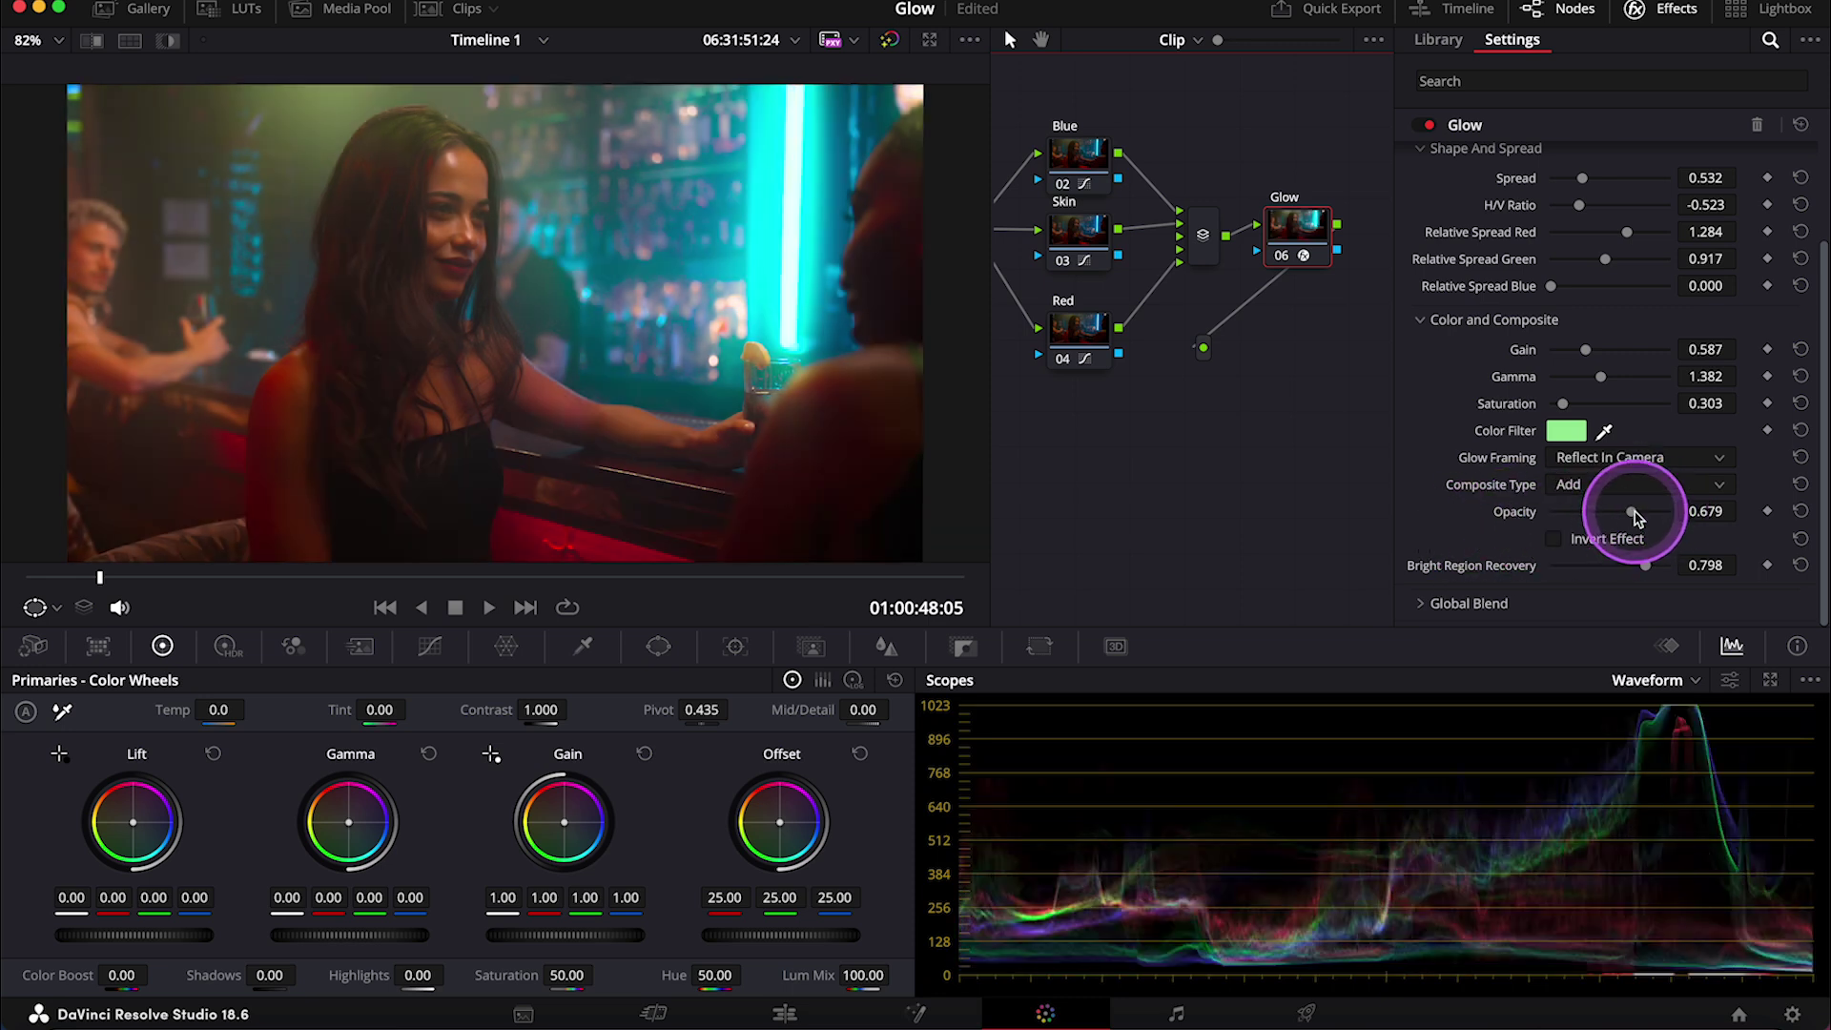
left_click(1634, 513)
mouse_move(1634, 515)
left_mouse_down()
mouse_move(1529, 515)
mouse_move(1612, 515)
left_mouse_up()
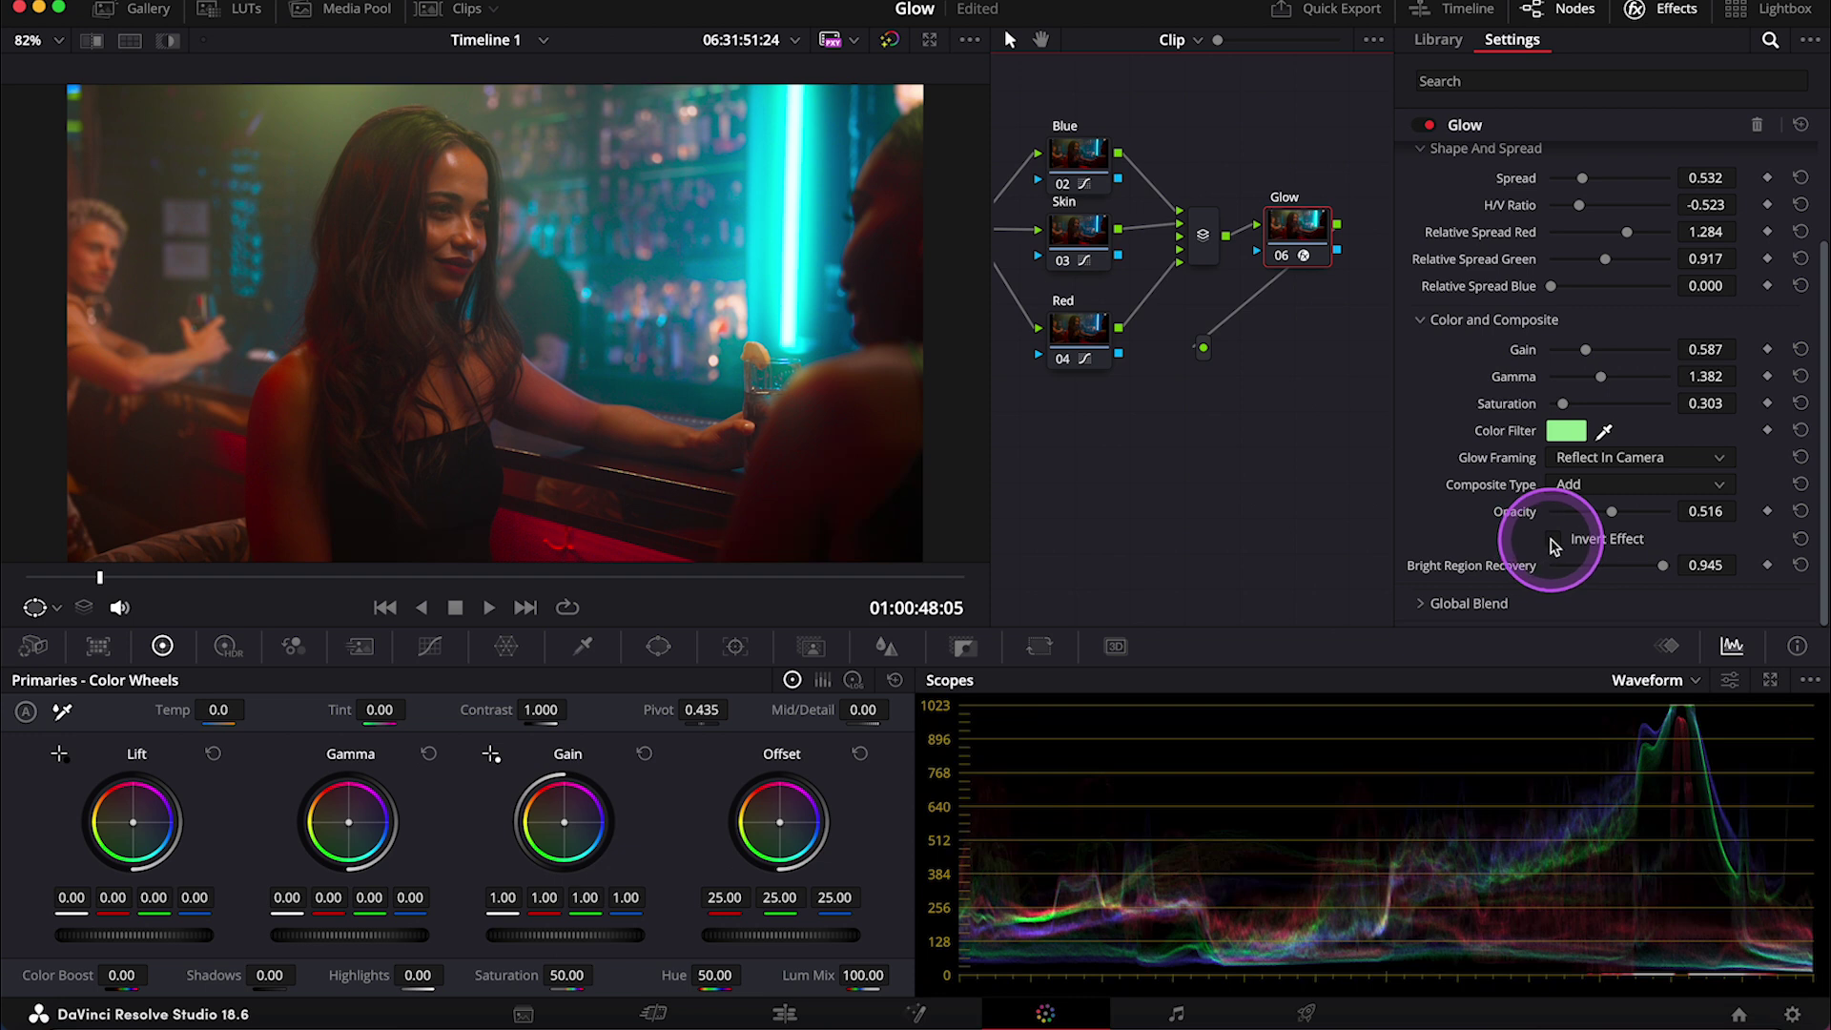
left_click(1553, 540)
scroll(1554, 545, "up", 1)
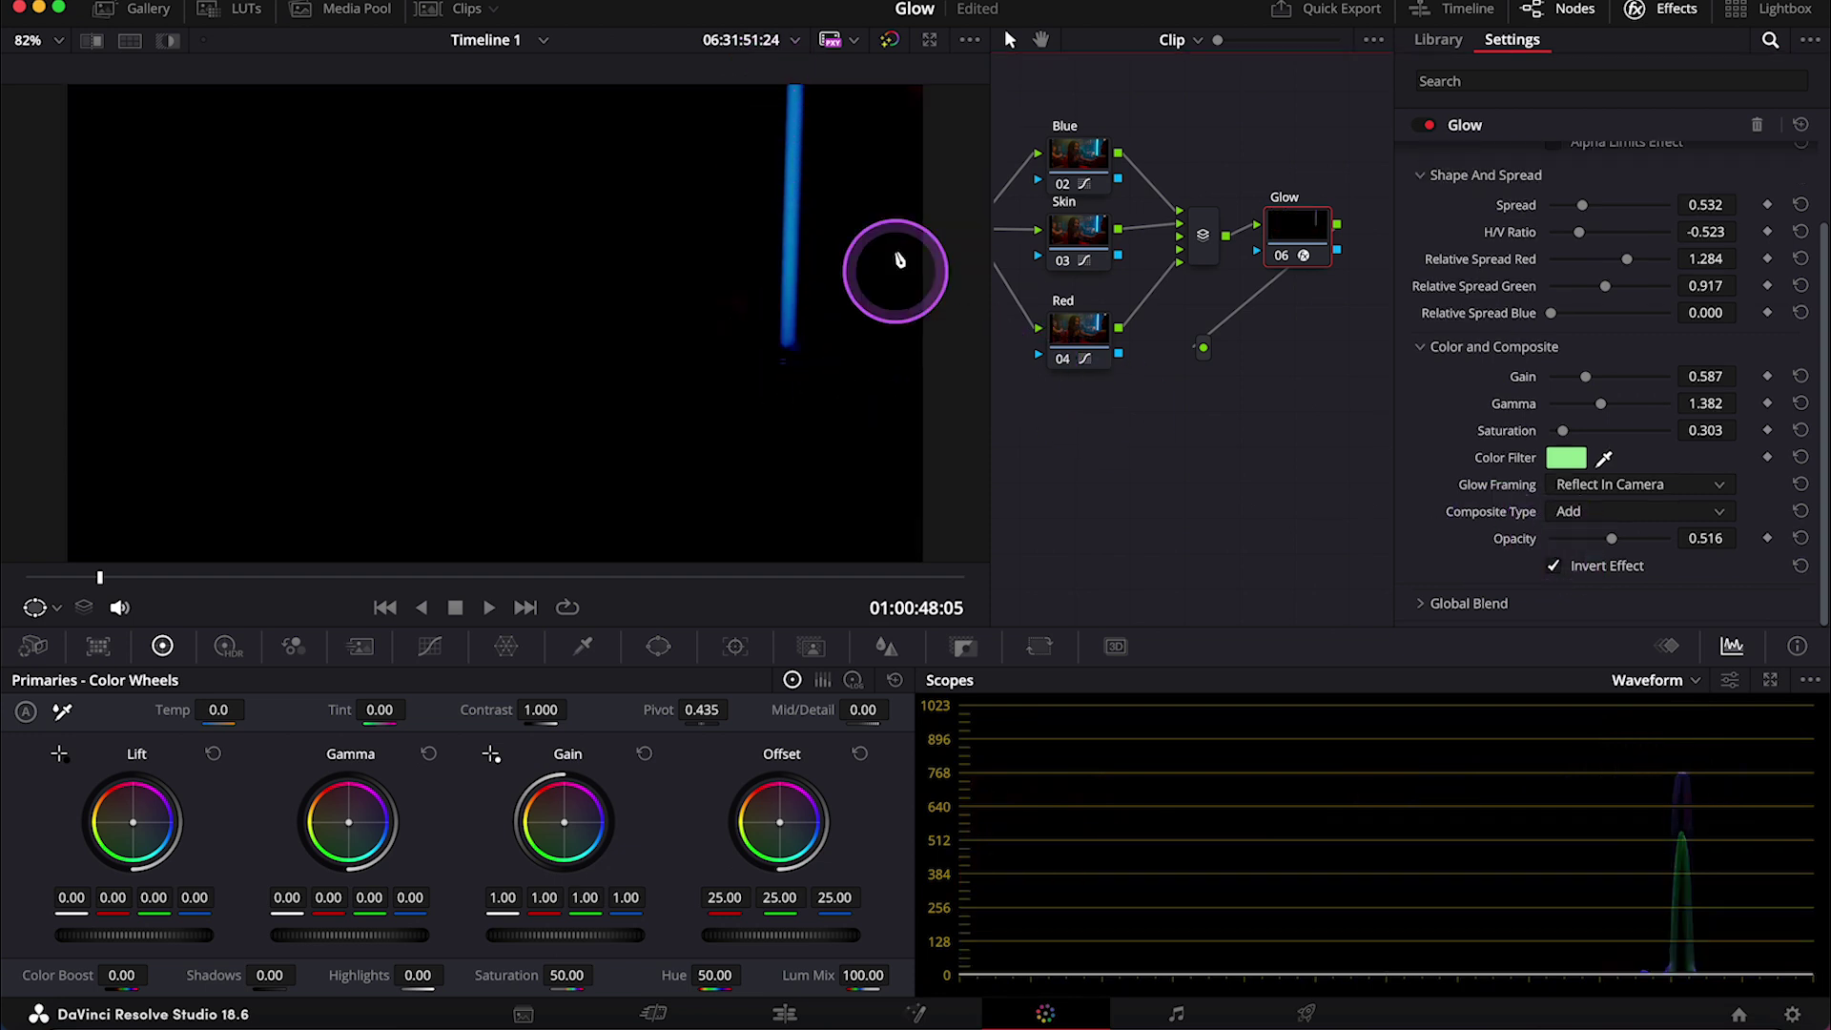
Step: Disable Invert Effect and drag the Global Blend slider from 1.000 to 0.000
left_click(1554, 566)
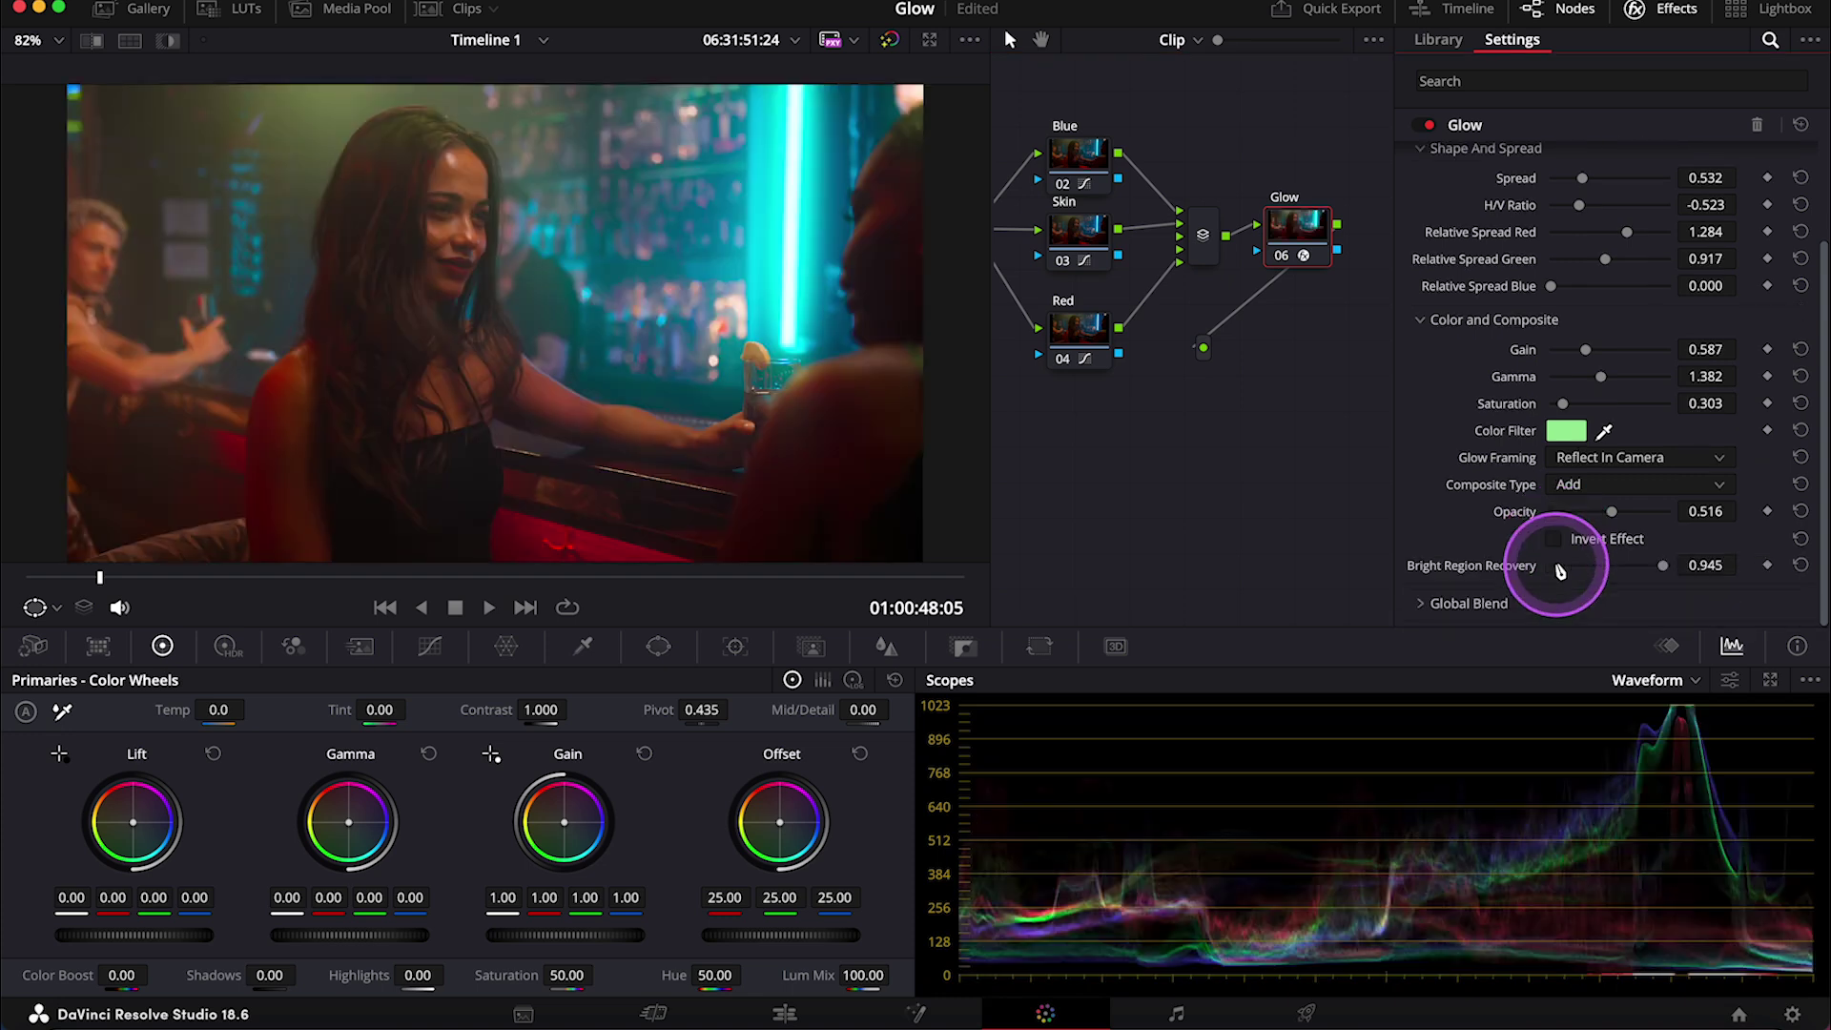
left_click(1533, 583)
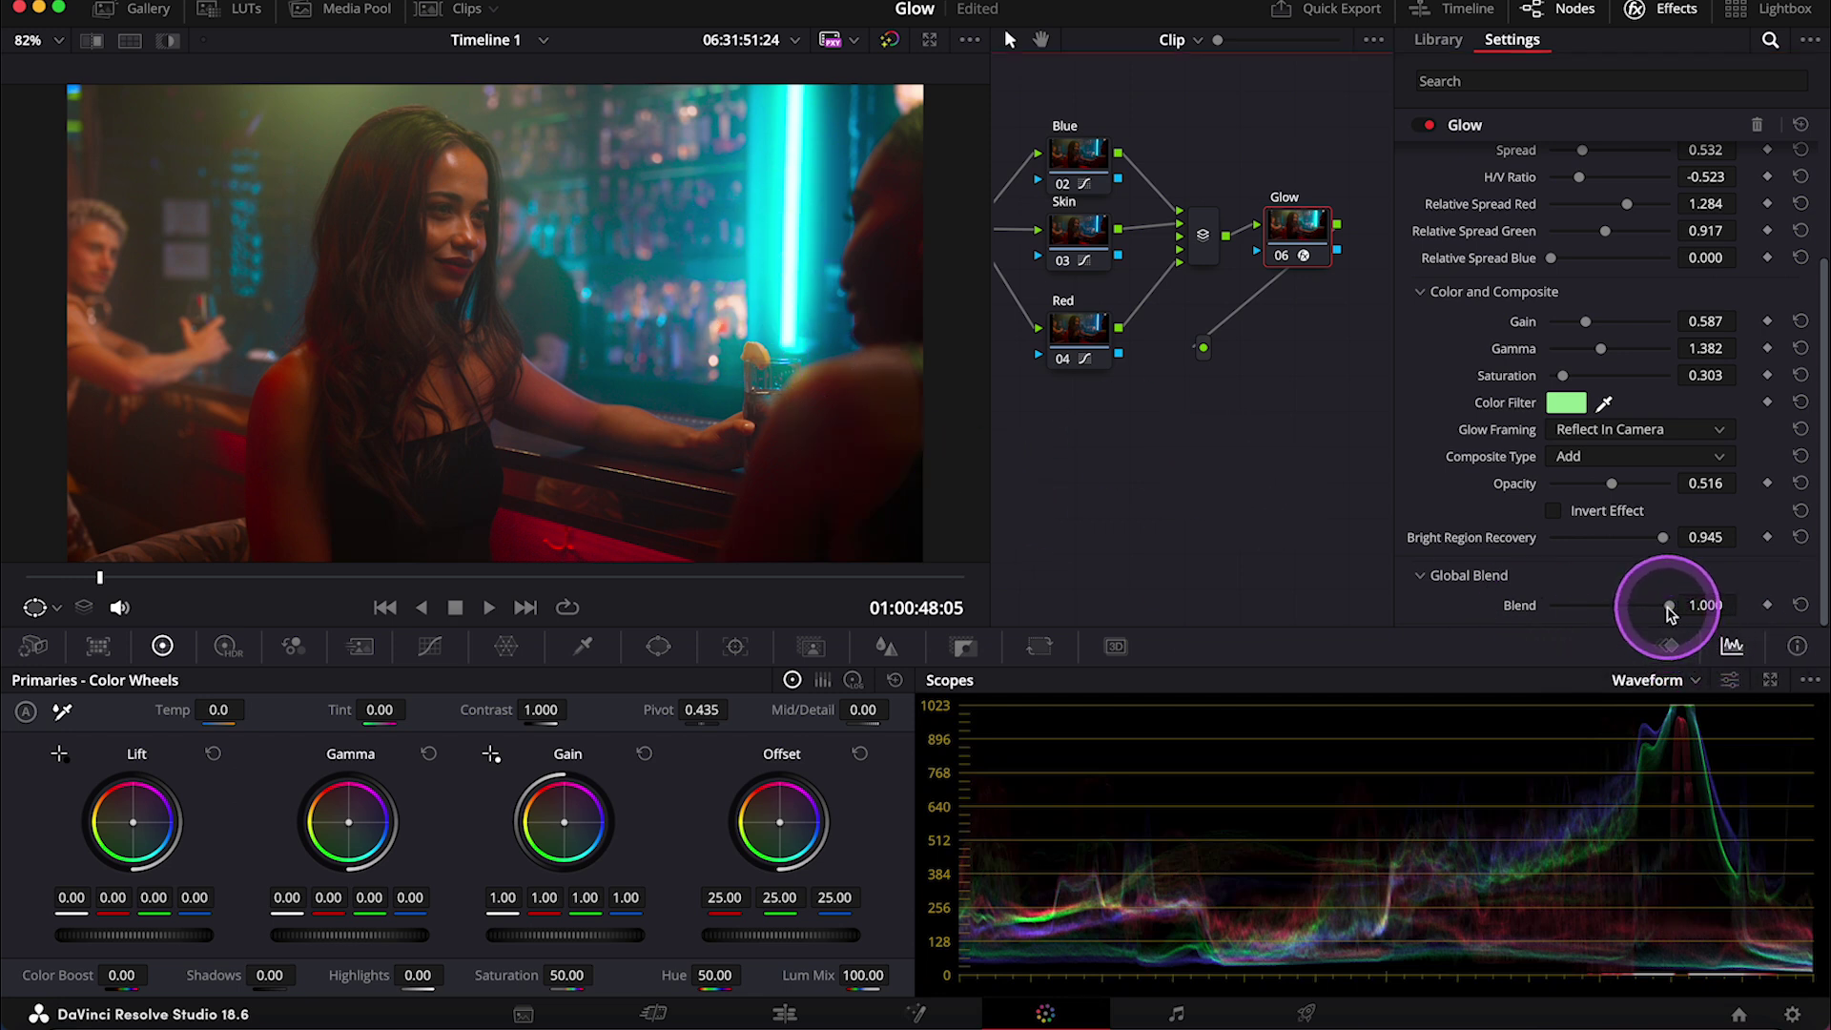
left_click_drag(1668, 610, 1537, 622)
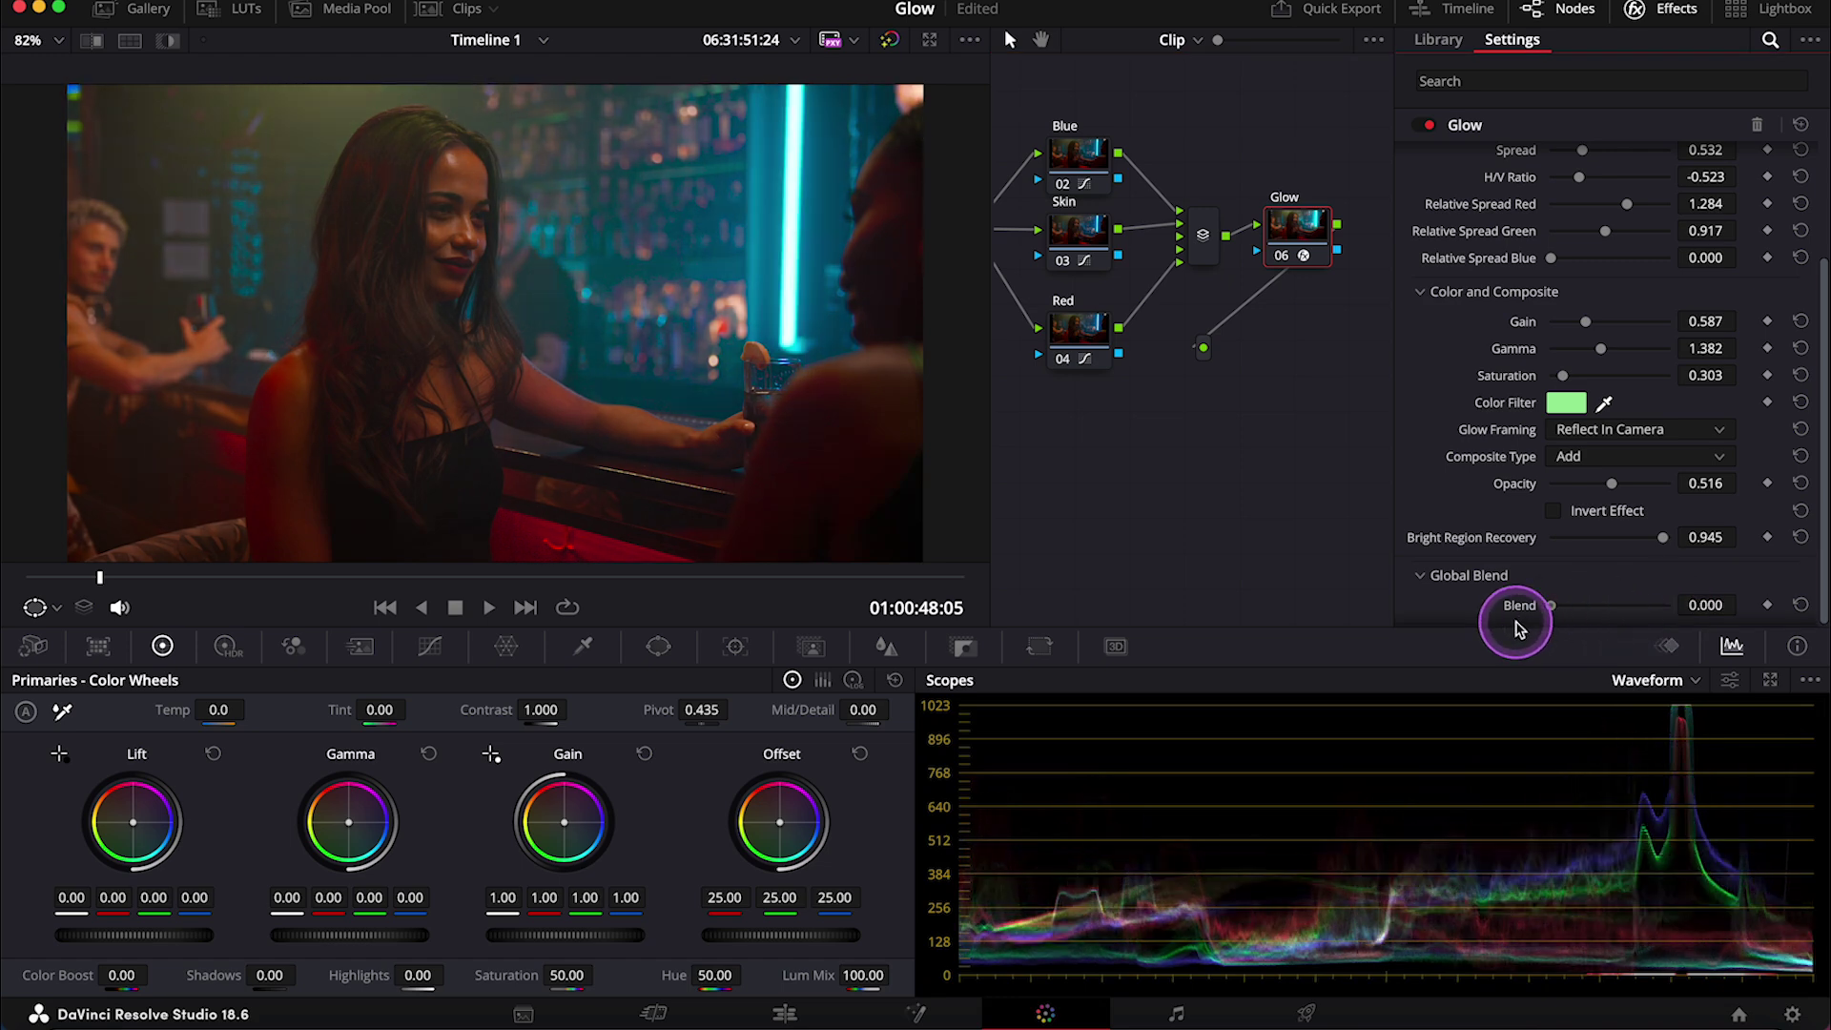